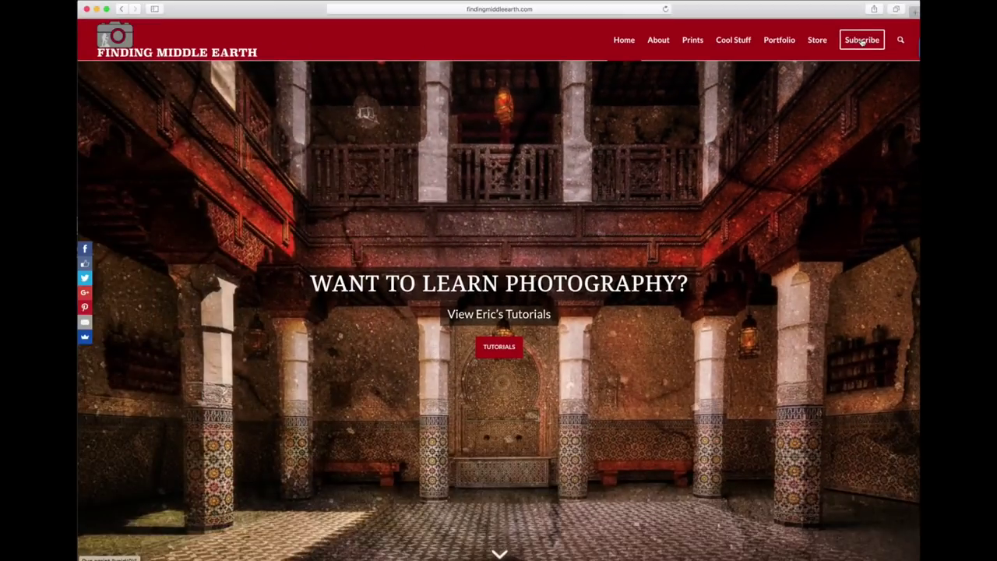
Open the site's Subscribe popup, then move via ON1 Photo RAW 2017 to Capture One 10.
{"action": "left_click", "coordinate": [843, 50]}
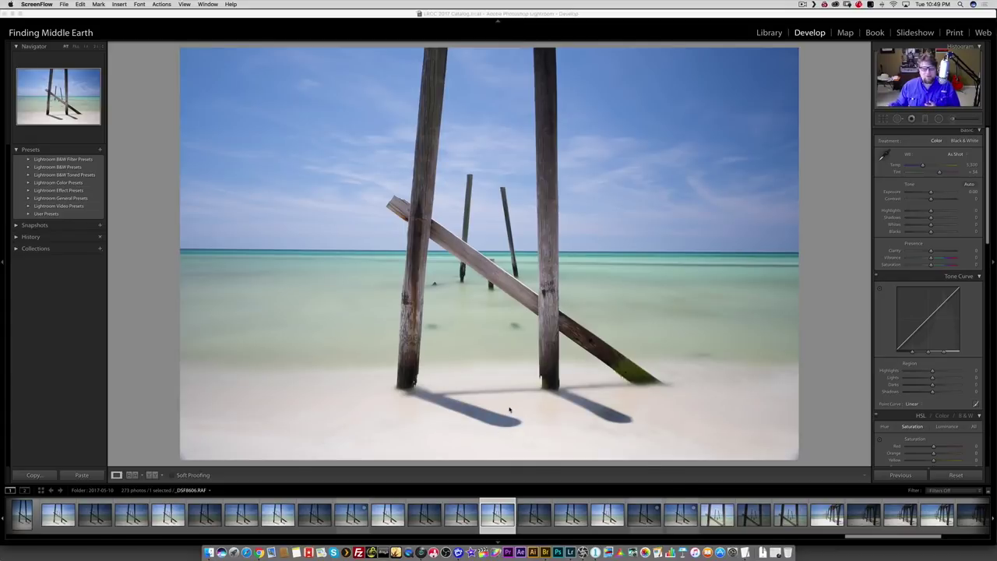
{"action": "left_click", "coordinate": [582, 553]}
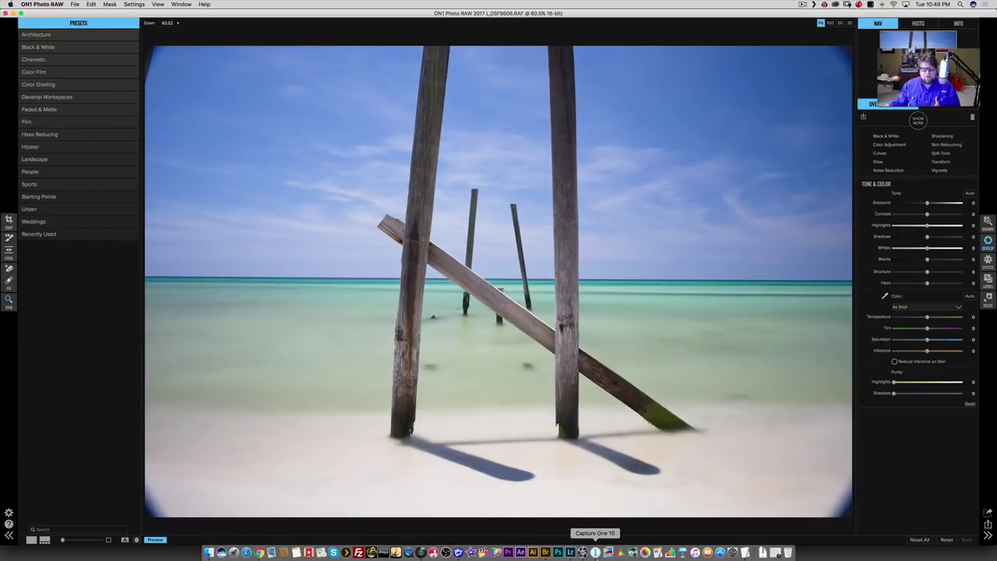
{"action": "left_click", "coordinate": [595, 551]}
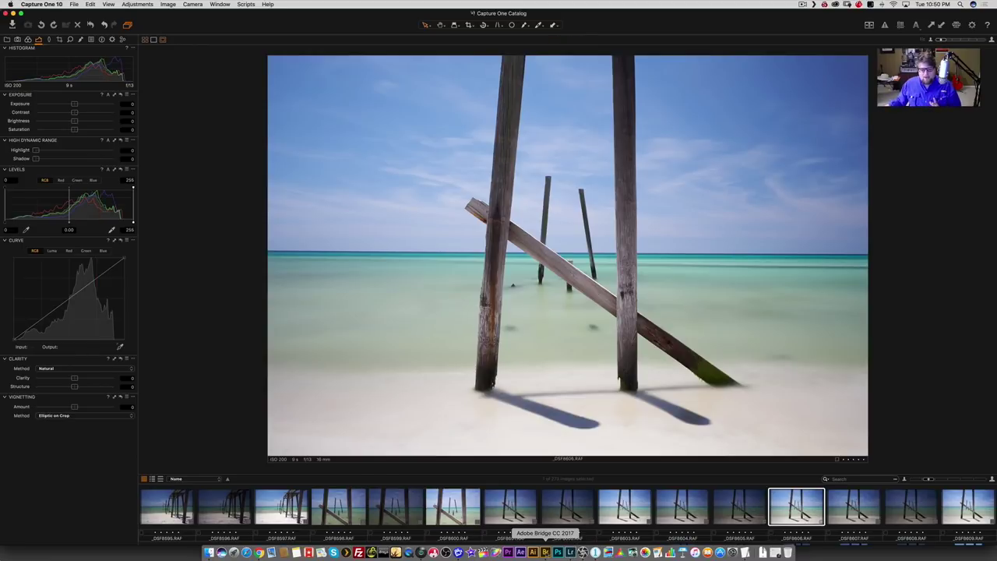
In Bridge, browse Lightroom.jpg, Capture 1.jpg and On1.jpg, ending on Lightroom.jpg's preview and metadata.
{"action": "left_click", "coordinate": [546, 552]}
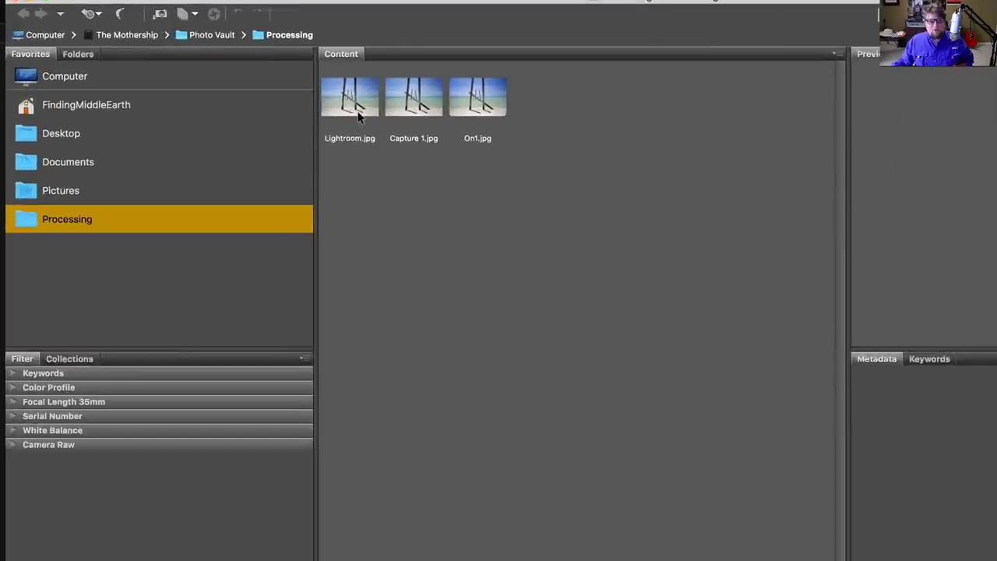
{"action": "left_click", "coordinate": [351, 113]}
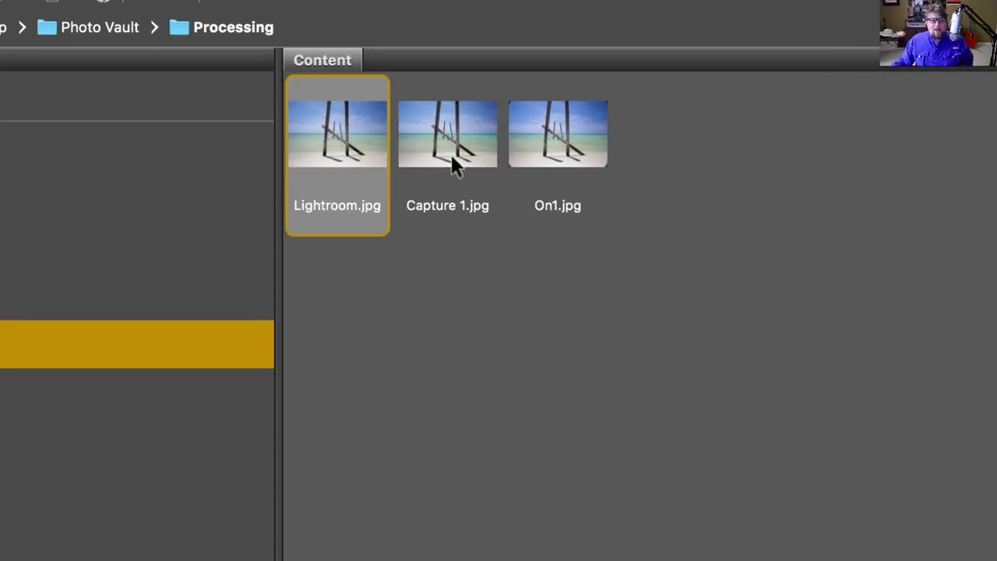
{"action": "left_click", "coordinate": [454, 164]}
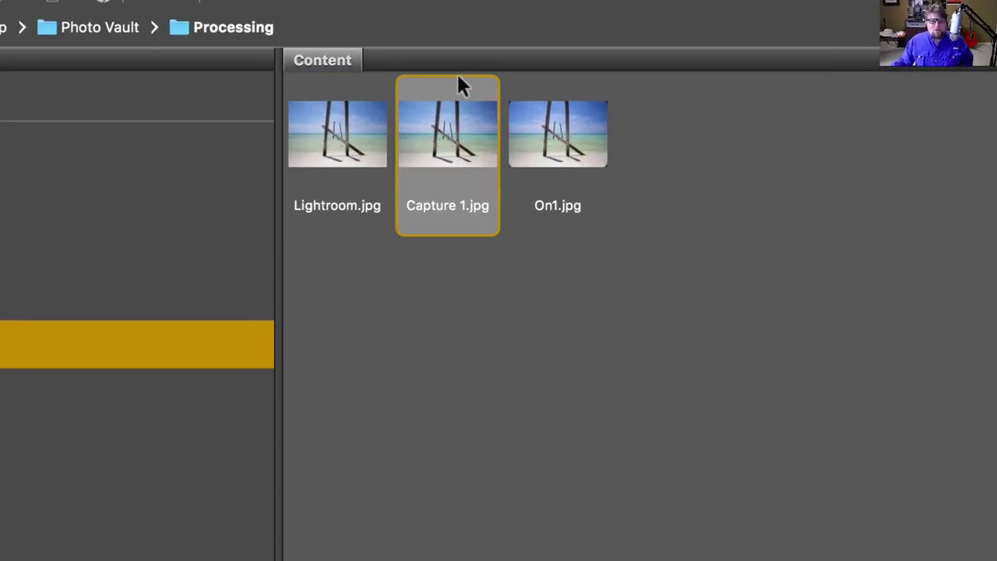
{"action": "left_click", "coordinate": [568, 147]}
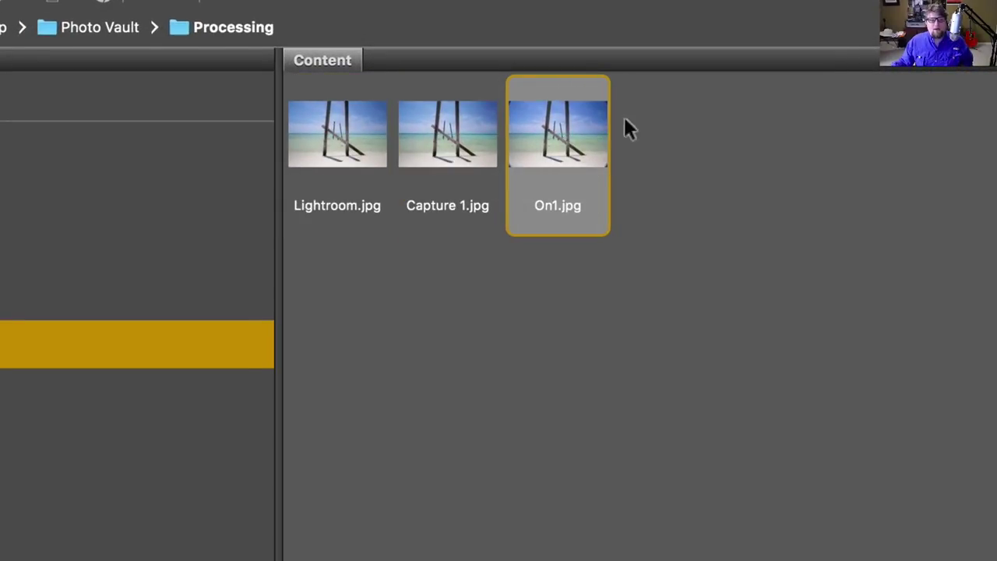
{"action": "left_click", "coordinate": [376, 126]}
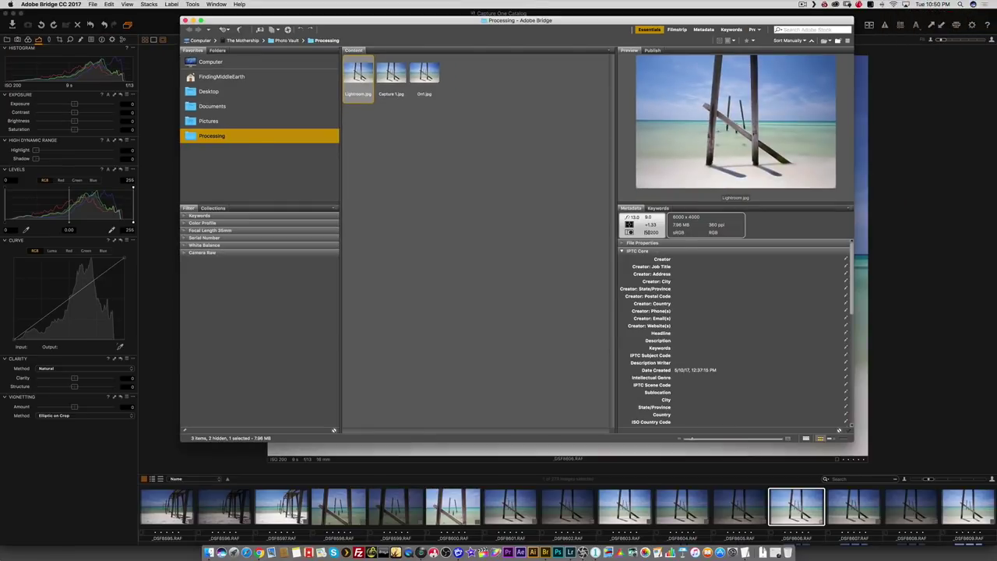
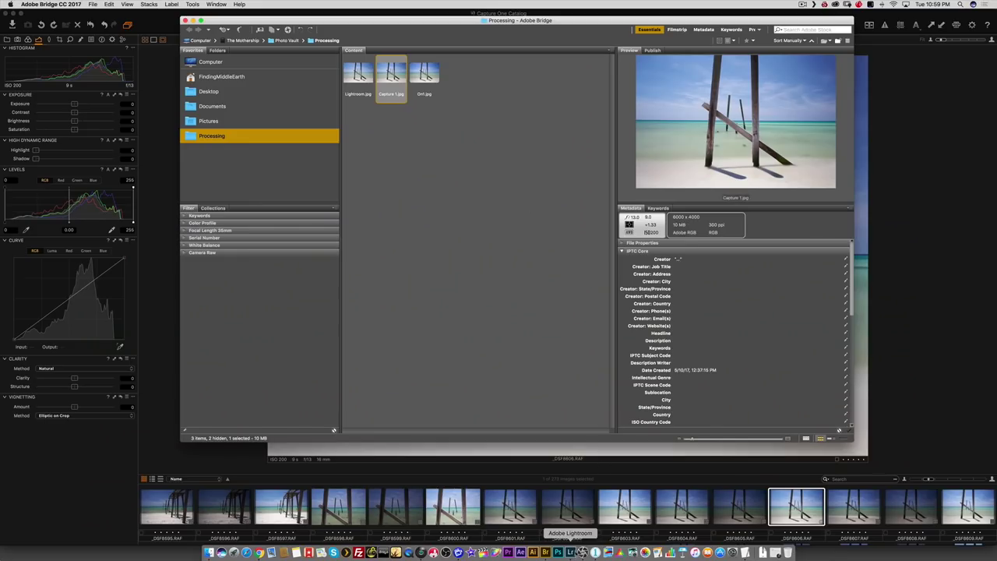
Bring Lightroom to the front with the pier photo DSF8606.RAF open in Develop.
{"action": "left_click", "coordinate": [570, 552]}
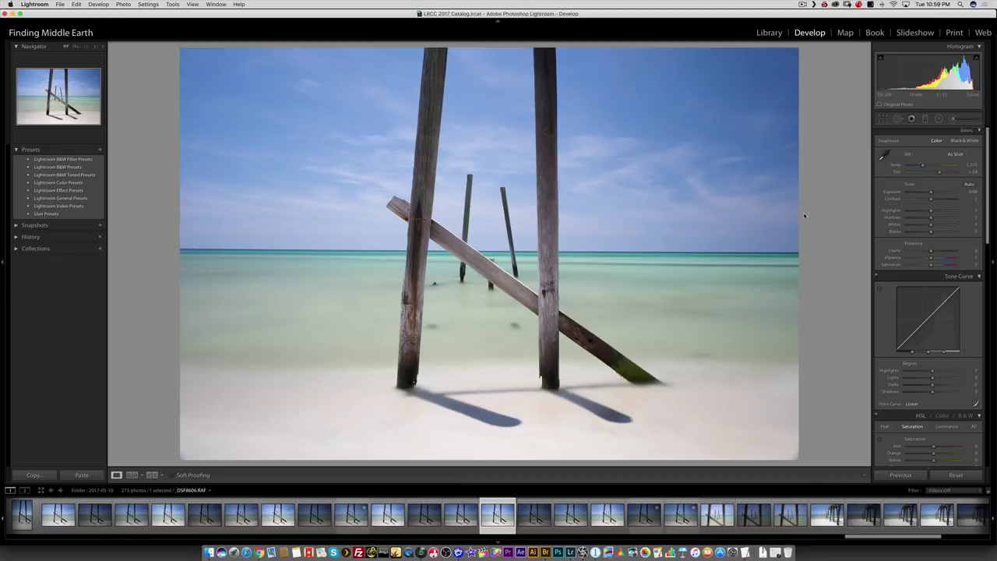
Set Highlights -71, Shadows +68, Contrast +20 and Dehaze about +35 on the pier photo.
{"action": "mouse_move", "coordinate": [931, 211]}
{"action": "left_mouse_down"}
{"action": "mouse_move", "coordinate": [909, 211]}
{"action": "mouse_move", "coordinate": [948, 220]}
{"action": "mouse_move", "coordinate": [935, 200]}
{"action": "mouse_move", "coordinate": [947, 200]}
{"action": "mouse_move", "coordinate": [935, 201]}
{"action": "left_mouse_up"}
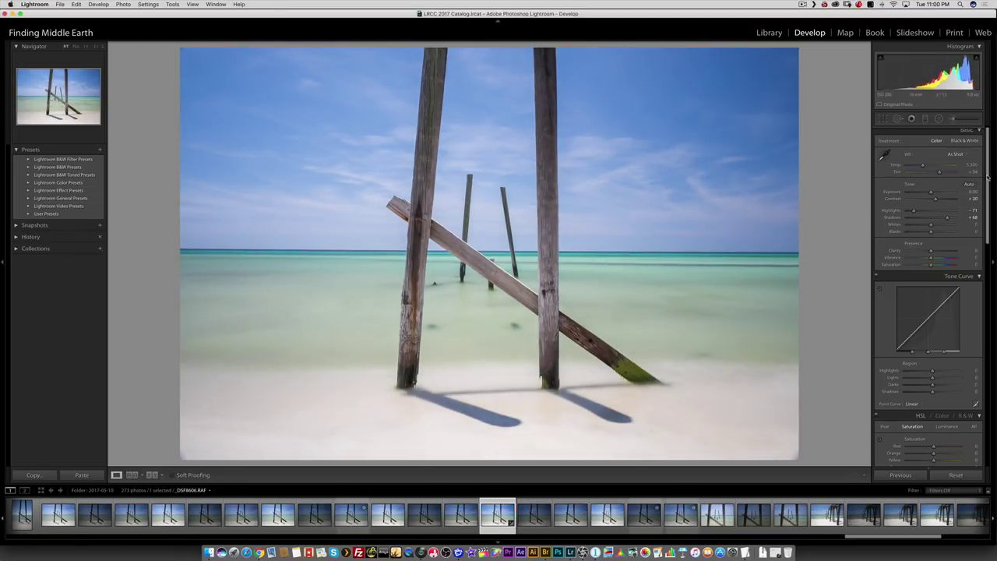
{"action": "left_click_drag", "start_coordinate": [984, 180], "coordinate": [940, 446]}
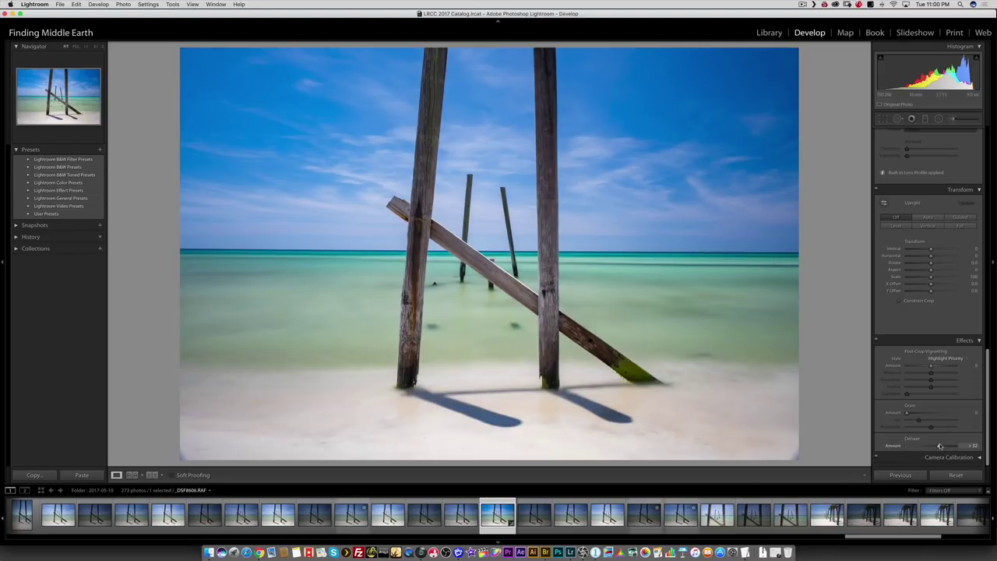
{"action": "left_click_drag", "start_coordinate": [939, 445], "coordinate": [941, 446]}
{"action": "left_click_drag", "start_coordinate": [987, 411], "coordinate": [937, 196]}
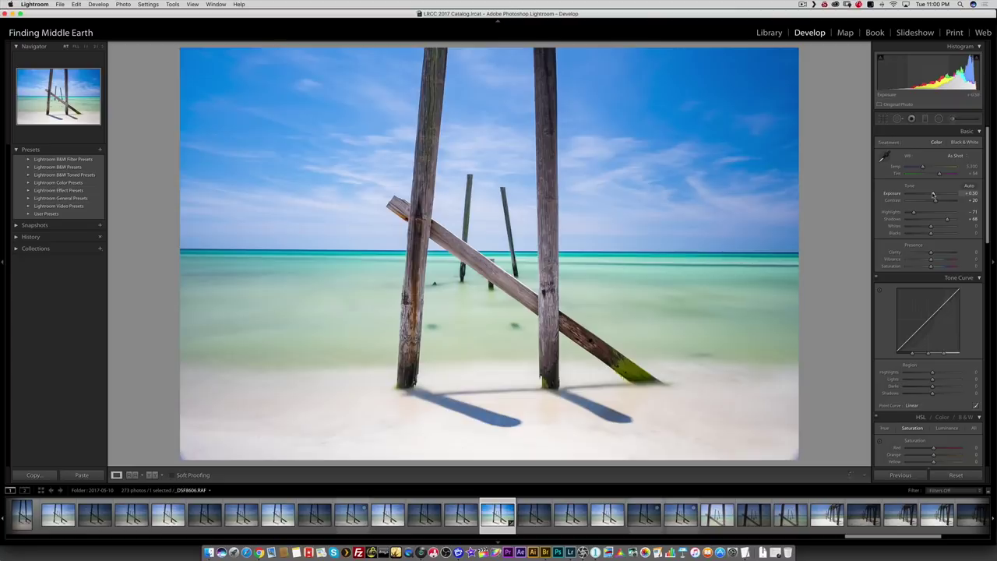
Set Exposure +0.35, Whites +19, Blacks -33, adjust Temp and raise Vibrance to about +16.
{"action": "left_click_drag", "start_coordinate": [933, 195], "coordinate": [932, 195]}
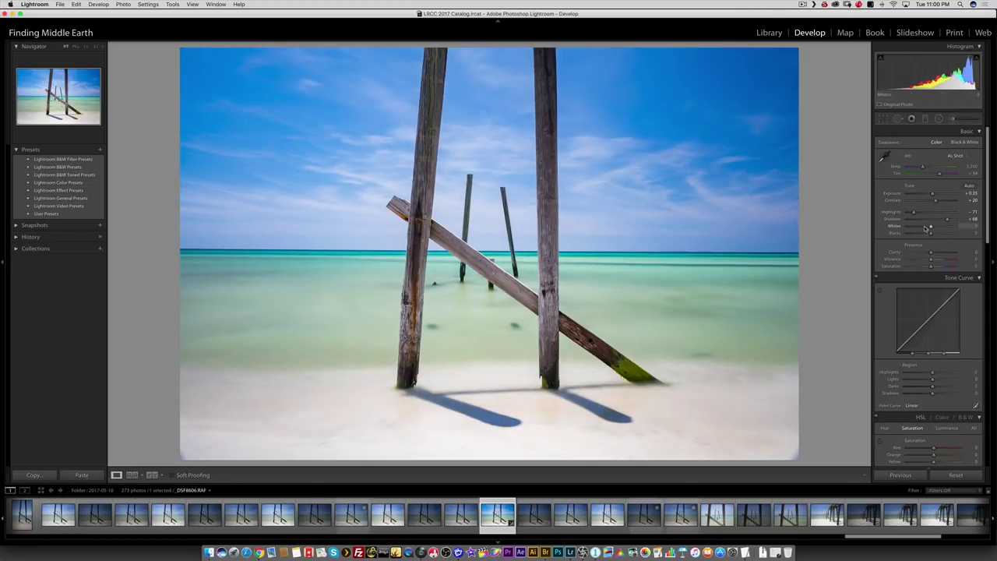
{"action": "mouse_move", "coordinate": [926, 228]}
{"action": "left_mouse_down"}
{"action": "mouse_move", "coordinate": [936, 226]}
{"action": "mouse_move", "coordinate": [926, 234]}
{"action": "left_mouse_up"}
{"action": "left_click_drag", "start_coordinate": [934, 226], "coordinate": [921, 233]}
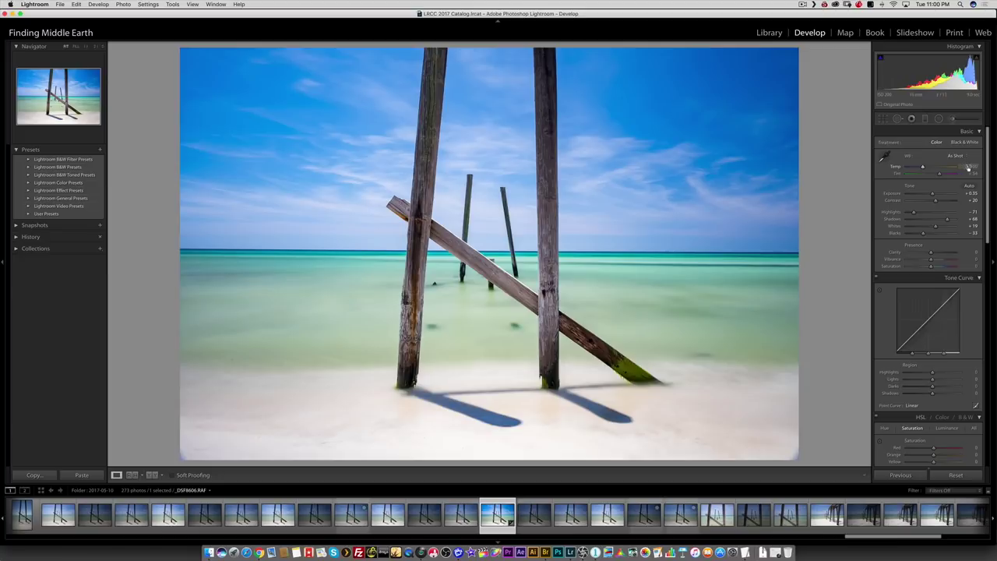
{"action": "left_click_drag", "start_coordinate": [969, 167], "coordinate": [970, 166]}
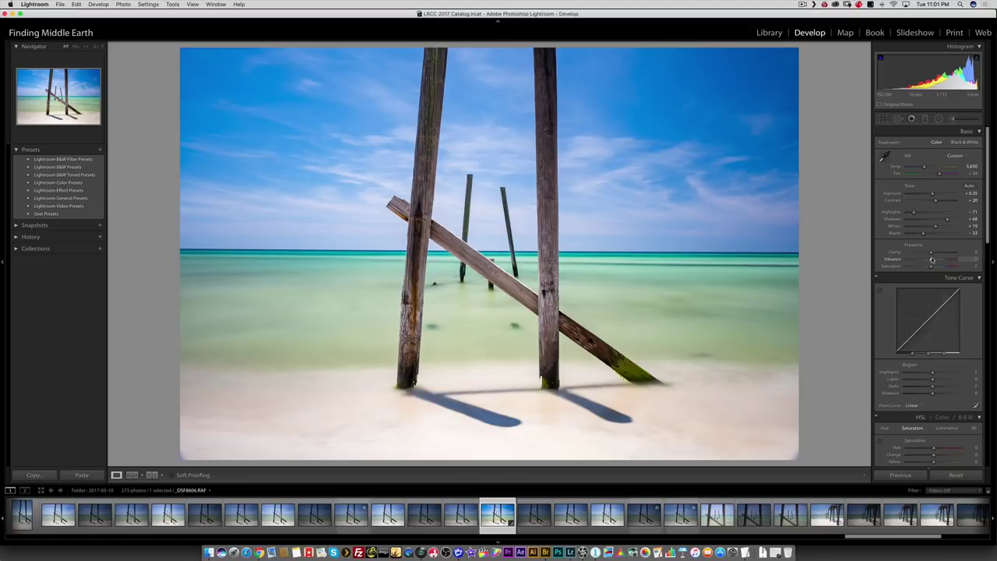
{"action": "left_click_drag", "start_coordinate": [932, 259], "coordinate": [935, 269]}
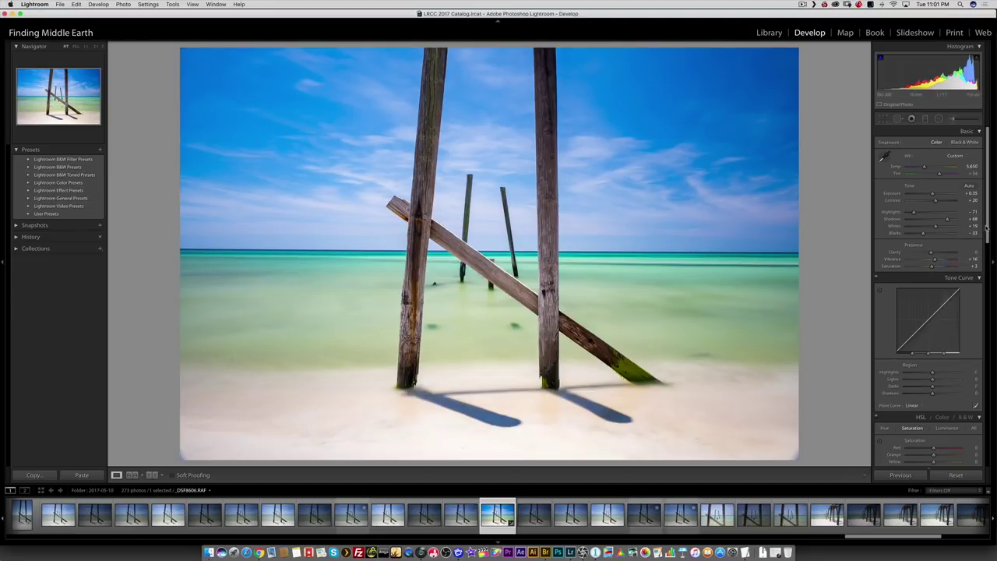
{"action": "left_click_drag", "start_coordinate": [988, 231], "coordinate": [984, 418]}
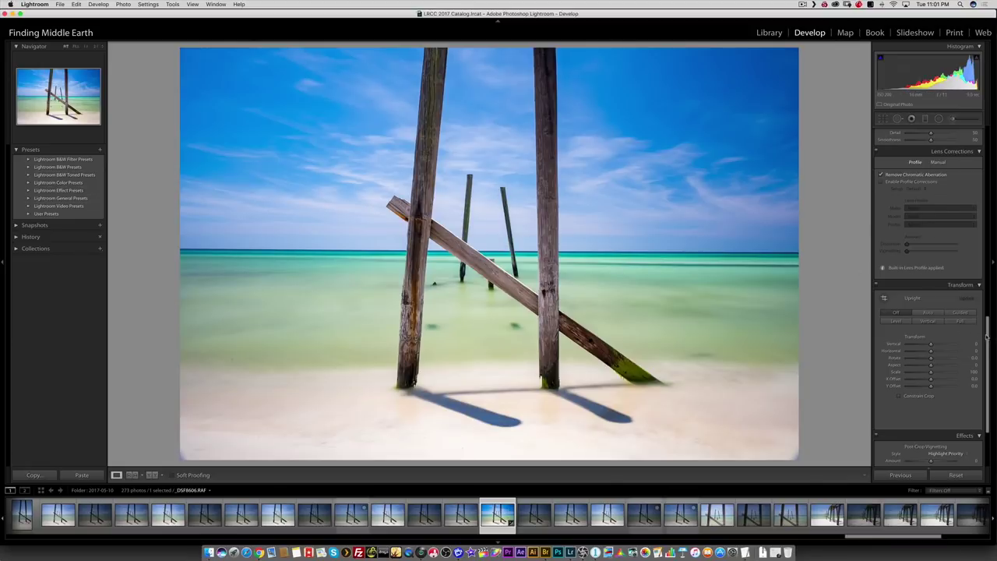
{"action": "scroll", "coordinate": [935, 287], "scroll_direction": "up", "scroll_amount": 5}
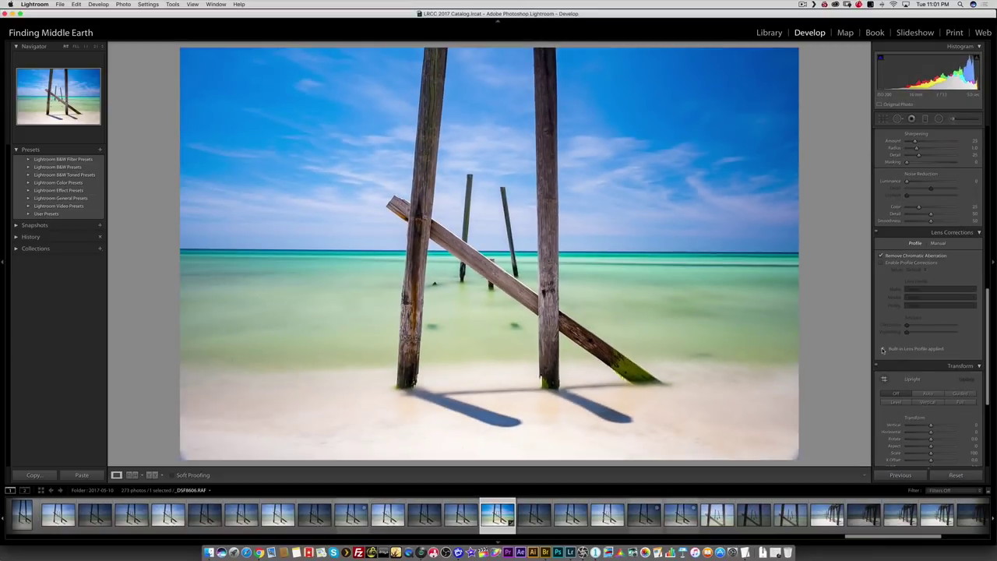
{"action": "left_click", "coordinate": [884, 350]}
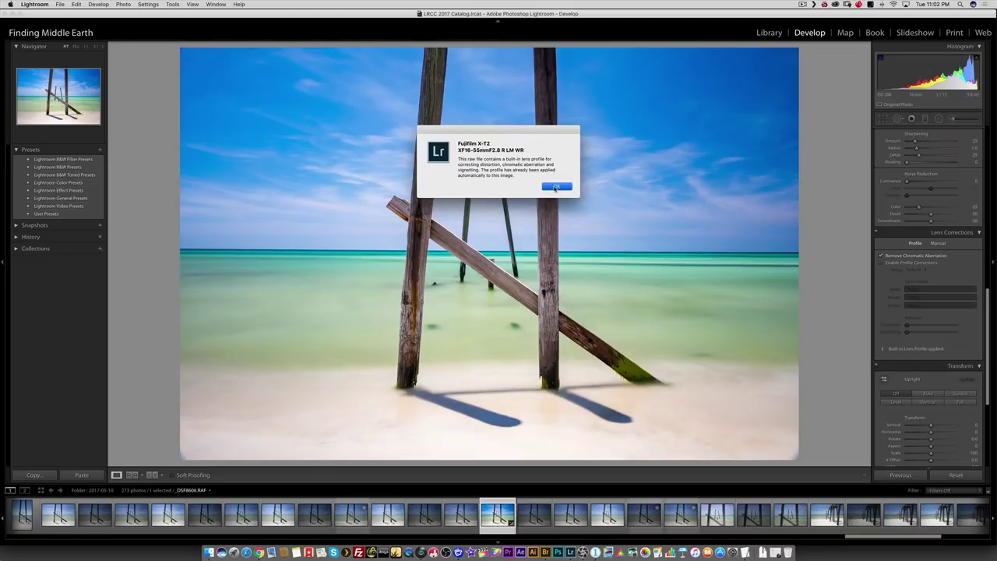
{"action": "left_click", "coordinate": [631, 266]}
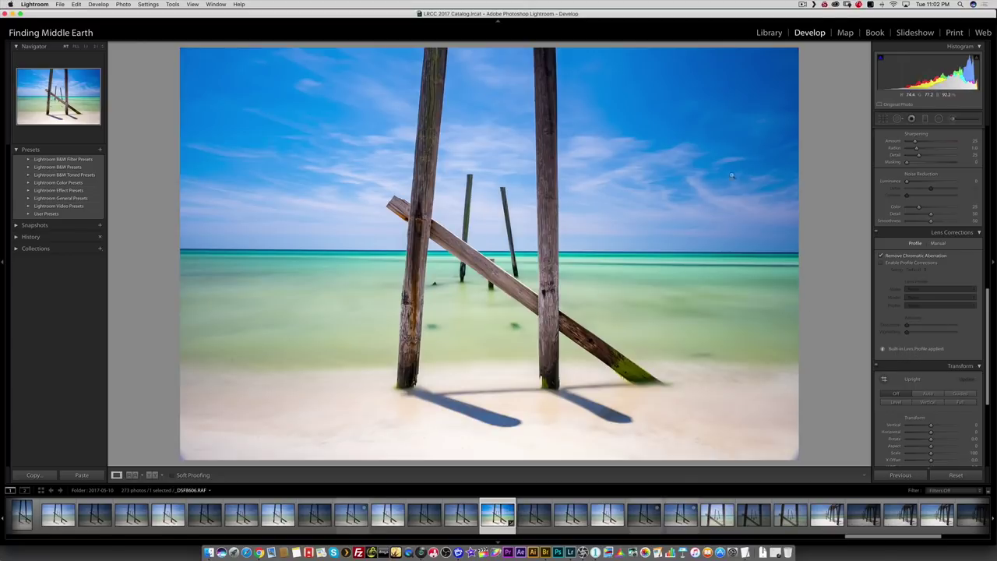
Try a -12 manual Distortion correction, then reset Distortion back to 0.
{"action": "left_click", "coordinate": [938, 244]}
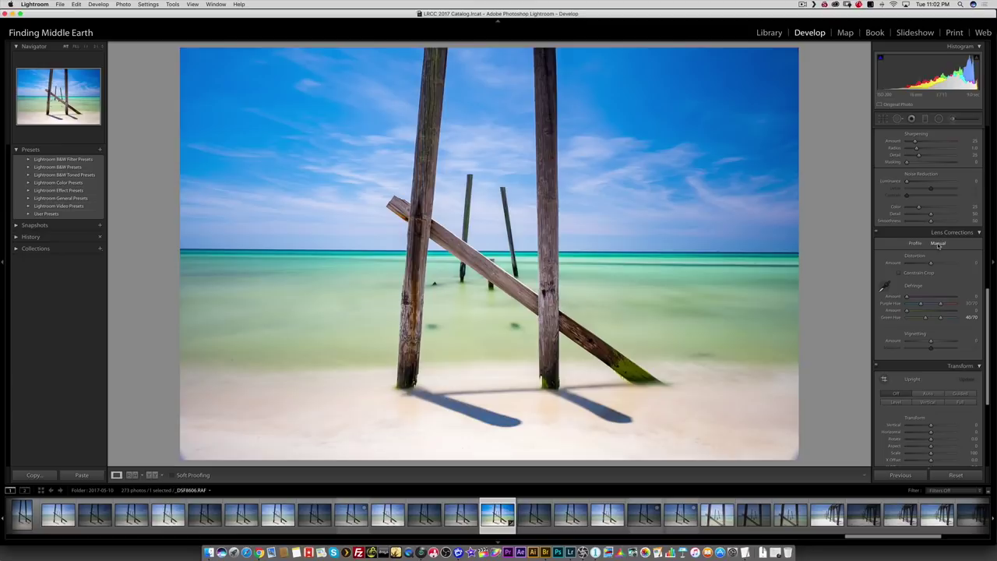
{"action": "mouse_move", "coordinate": [931, 263]}
{"action": "left_mouse_down"}
{"action": "mouse_move", "coordinate": [904, 267]}
{"action": "mouse_move", "coordinate": [951, 266]}
{"action": "mouse_move", "coordinate": [888, 267]}
{"action": "mouse_move", "coordinate": [926, 267]}
{"action": "left_mouse_up"}
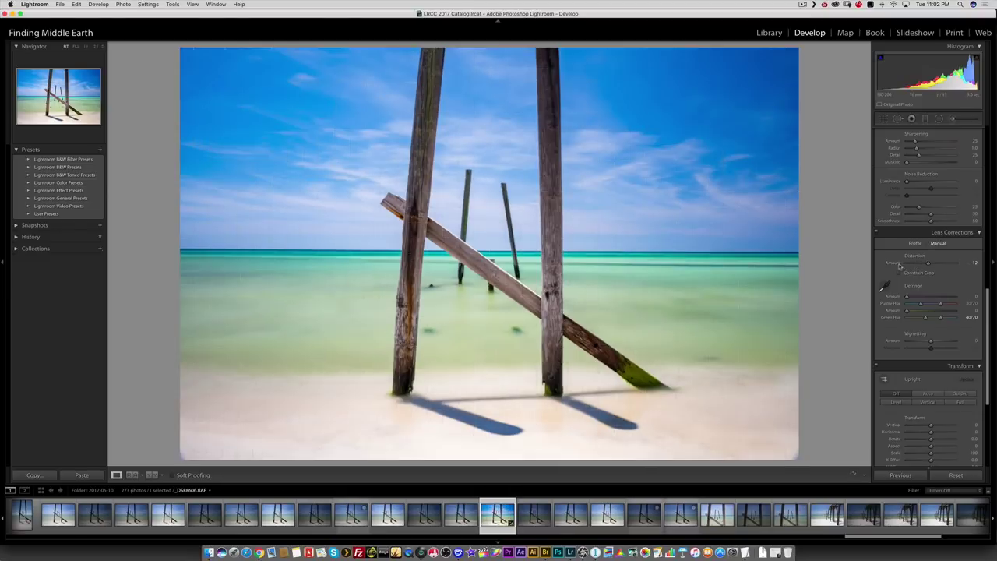
{"action": "double_click", "coordinate": [897, 265]}
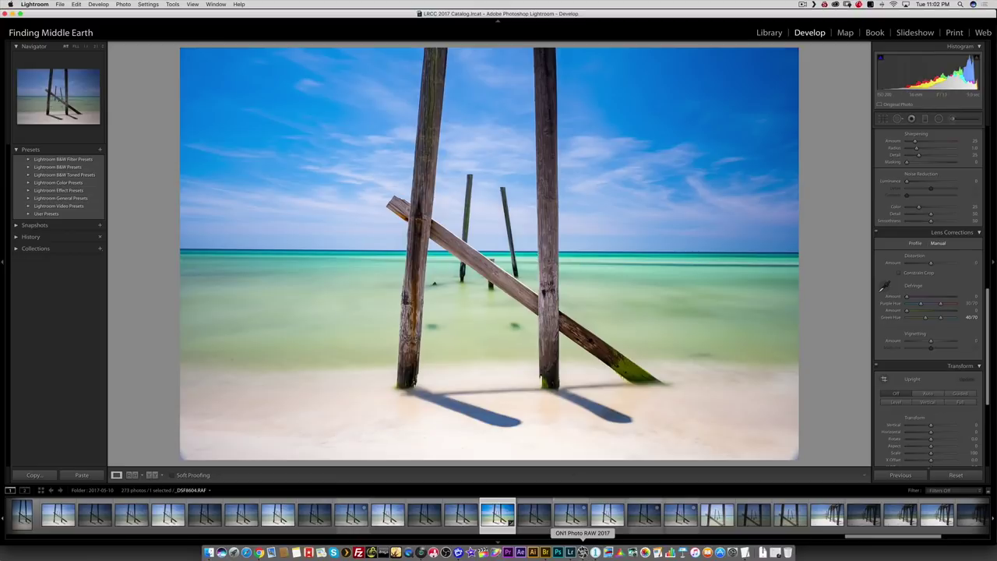
Switch to ON1 Photo RAW and set Highlights -24 and Shadows 12 on the pier photo.
{"action": "left_click", "coordinate": [582, 552]}
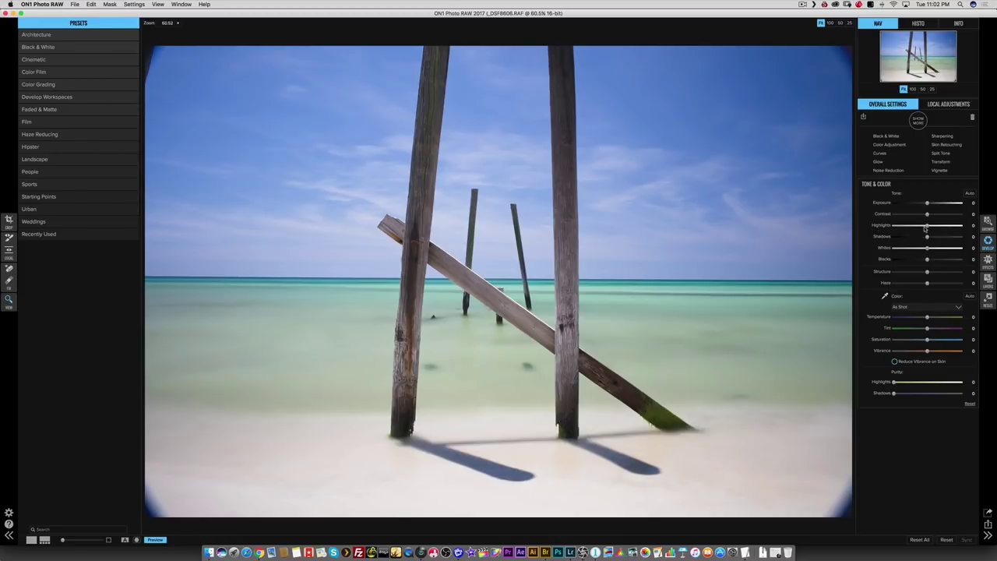
{"action": "mouse_move", "coordinate": [926, 225]}
{"action": "left_mouse_down"}
{"action": "mouse_move", "coordinate": [898, 226]}
{"action": "mouse_move", "coordinate": [933, 236]}
{"action": "left_mouse_up"}
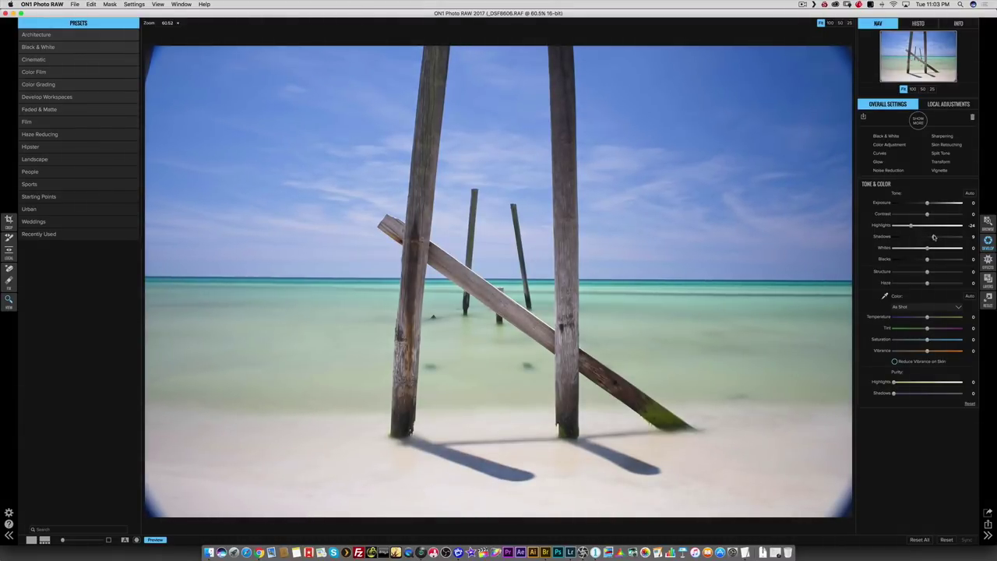
{"action": "left_click_drag", "start_coordinate": [936, 236], "coordinate": [941, 216]}
Set Whites -4 and Blacks -19, then settle Haze at -34 after trying stronger values.
{"action": "left_click_drag", "start_coordinate": [925, 249], "coordinate": [929, 248]}
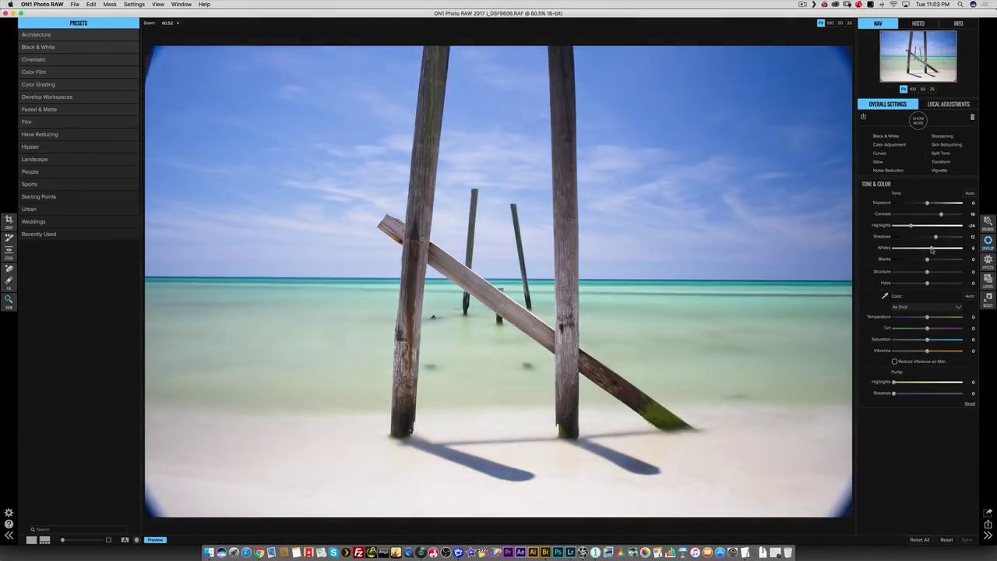
{"action": "mouse_move", "coordinate": [928, 260]}
{"action": "left_mouse_down"}
{"action": "mouse_move", "coordinate": [909, 265]}
{"action": "mouse_move", "coordinate": [925, 250]}
{"action": "left_mouse_up"}
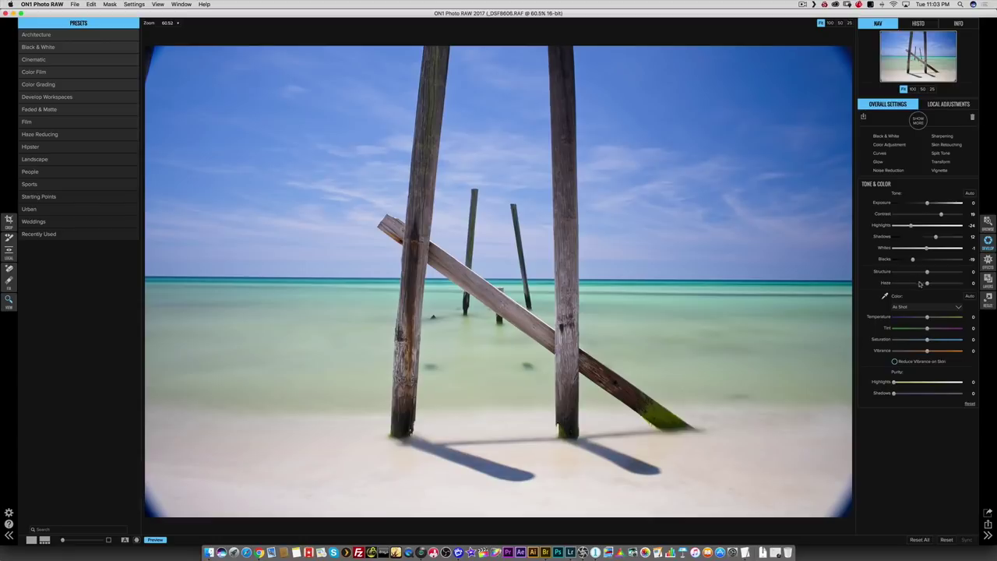
{"action": "left_click_drag", "start_coordinate": [927, 283], "coordinate": [909, 286]}
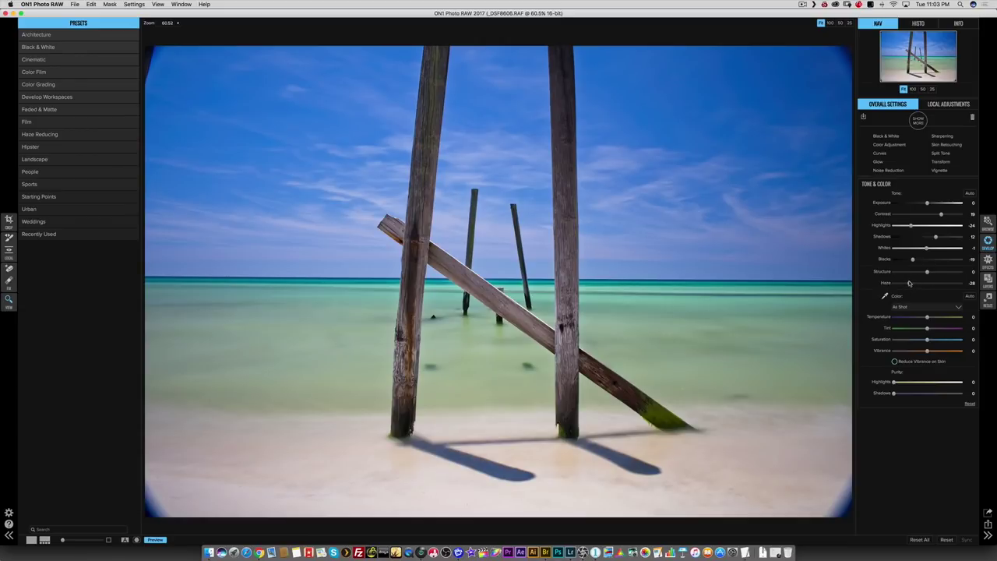
{"action": "left_click_drag", "start_coordinate": [908, 284], "coordinate": [910, 284]}
{"action": "left_click_drag", "start_coordinate": [910, 282], "coordinate": [885, 284]}
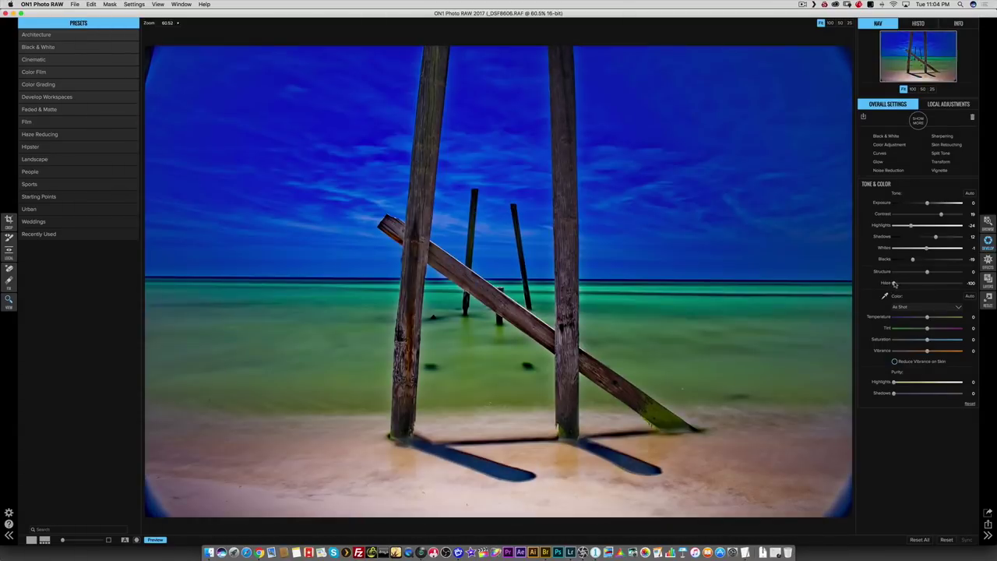
{"action": "mouse_move", "coordinate": [894, 285]}
{"action": "left_mouse_down"}
{"action": "mouse_move", "coordinate": [917, 285]}
{"action": "mouse_move", "coordinate": [907, 287]}
{"action": "left_mouse_up"}
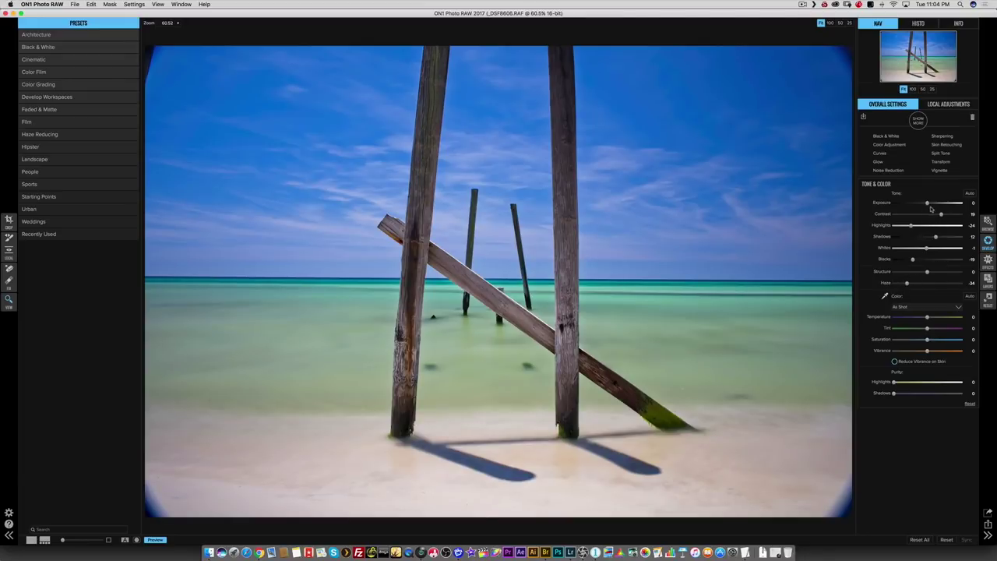
Raise Exposure to 0.25, Structure to 12 and Contrast to 26 in Tone & Color.
{"action": "left_click_drag", "start_coordinate": [927, 203], "coordinate": [930, 205]}
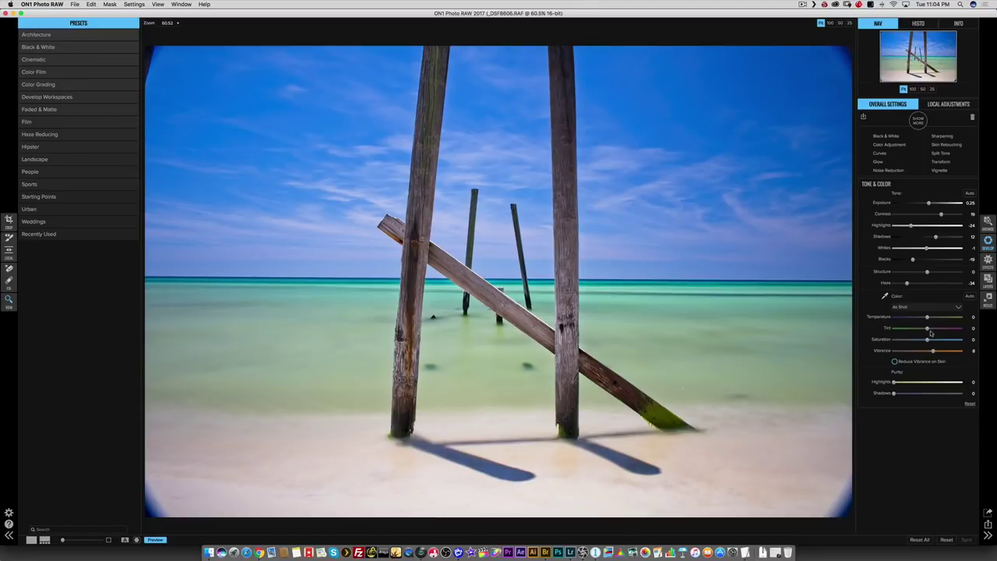
{"action": "left_click_drag", "start_coordinate": [927, 273], "coordinate": [937, 274]}
{"action": "left_click_drag", "start_coordinate": [940, 214], "coordinate": [945, 214]}
In Capture One, bend the RGB curve into an S and set HDR Highlight 21, Shadow 76.
{"action": "left_click", "coordinate": [595, 552]}
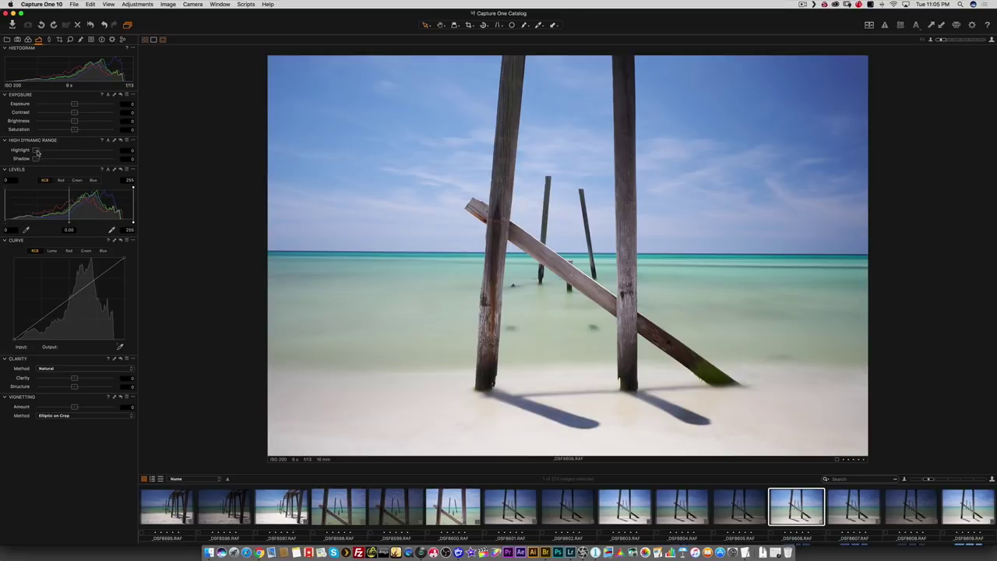
{"action": "mouse_move", "coordinate": [37, 152]}
{"action": "left_mouse_down"}
{"action": "mouse_move", "coordinate": [88, 152]}
{"action": "mouse_move", "coordinate": [52, 150]}
{"action": "left_mouse_up"}
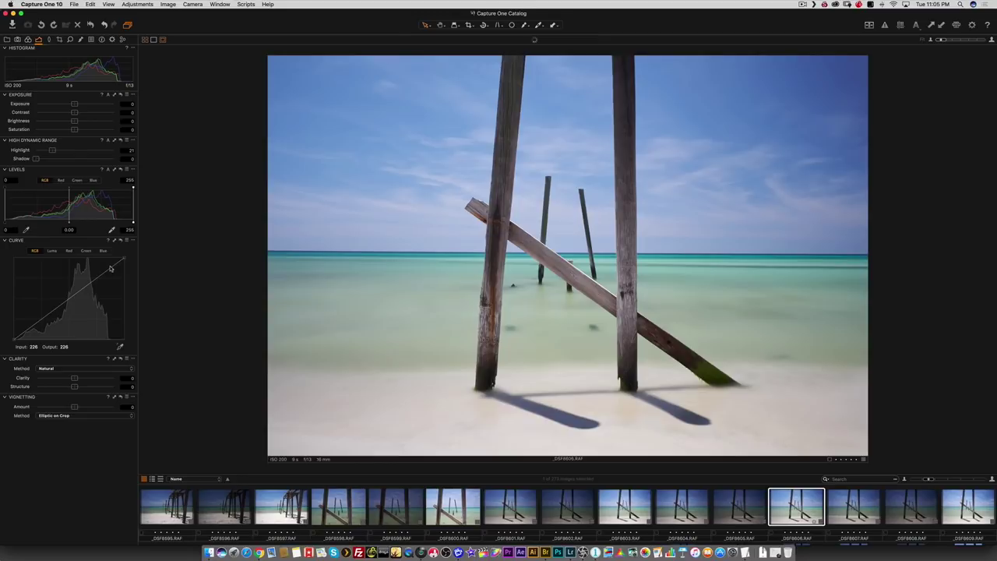
{"action": "left_click_drag", "start_coordinate": [110, 268], "coordinate": [111, 270]}
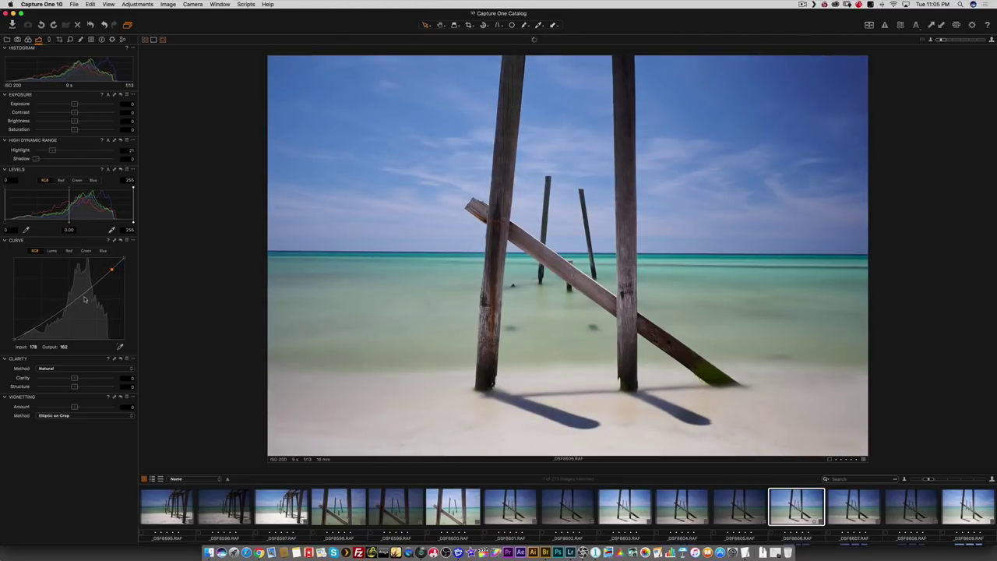
{"action": "left_click_drag", "start_coordinate": [77, 302], "coordinate": [73, 295]}
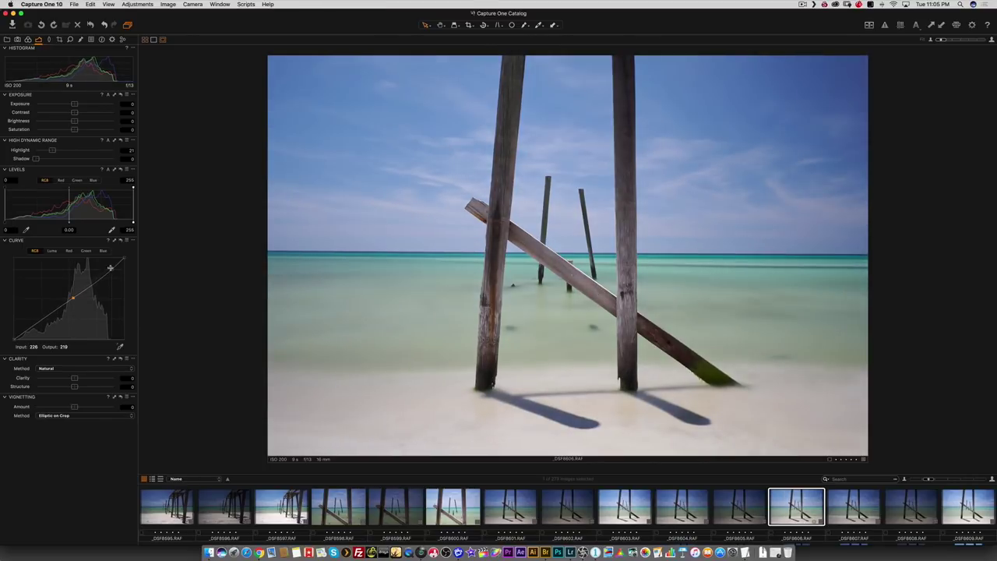
{"action": "left_click_drag", "start_coordinate": [109, 270], "coordinate": [77, 296]}
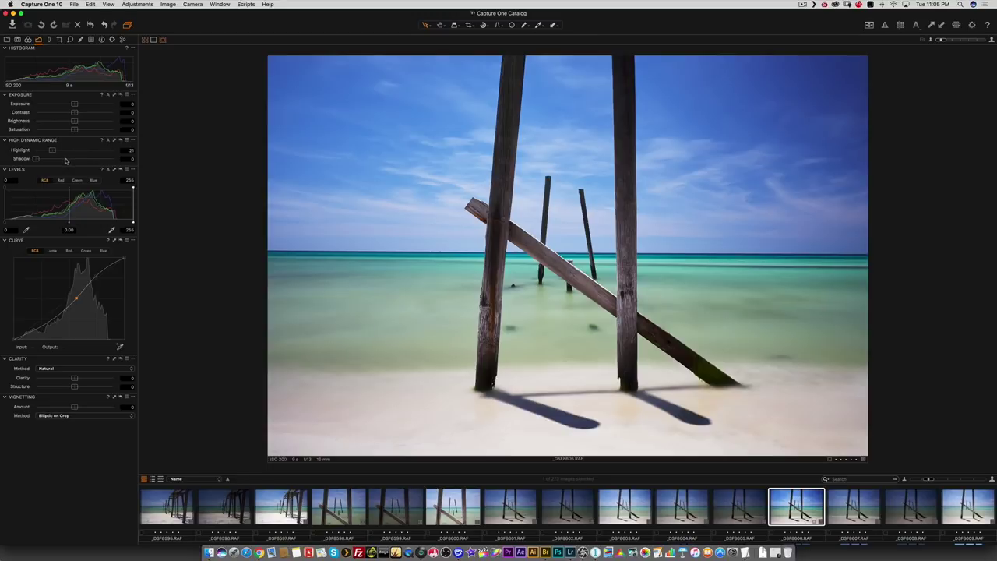
{"action": "left_click_drag", "start_coordinate": [66, 160], "coordinate": [94, 160]}
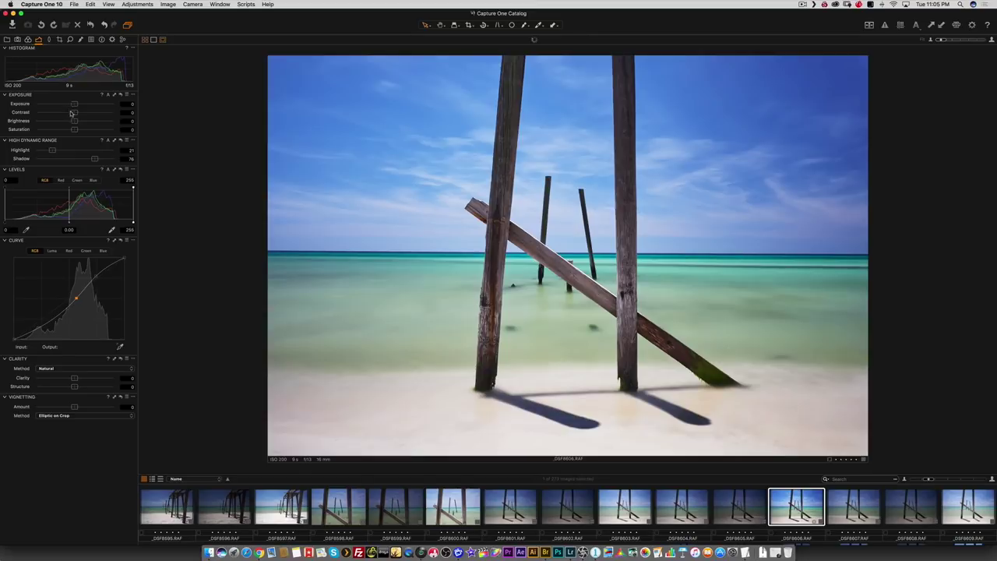
Nudge Contrast, Saturation and Structure up, then raise HDR Highlight to 41 and Shadow to 81.
{"action": "left_click_drag", "start_coordinate": [74, 113], "coordinate": [83, 113]}
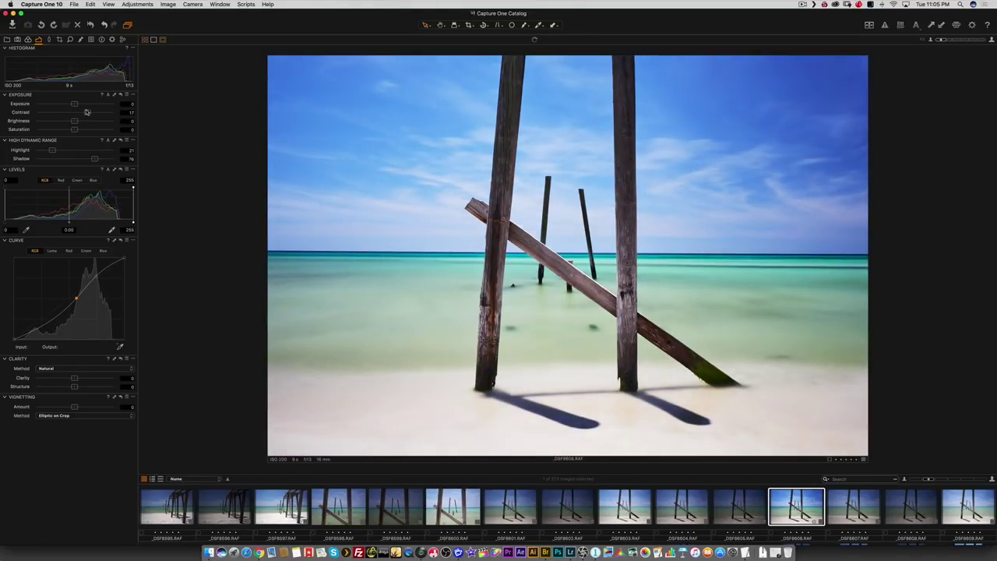
{"action": "mouse_move", "coordinate": [86, 113]}
{"action": "left_mouse_down"}
{"action": "mouse_move", "coordinate": [75, 112]}
{"action": "mouse_move", "coordinate": [110, 114]}
{"action": "mouse_move", "coordinate": [84, 114]}
{"action": "left_mouse_up"}
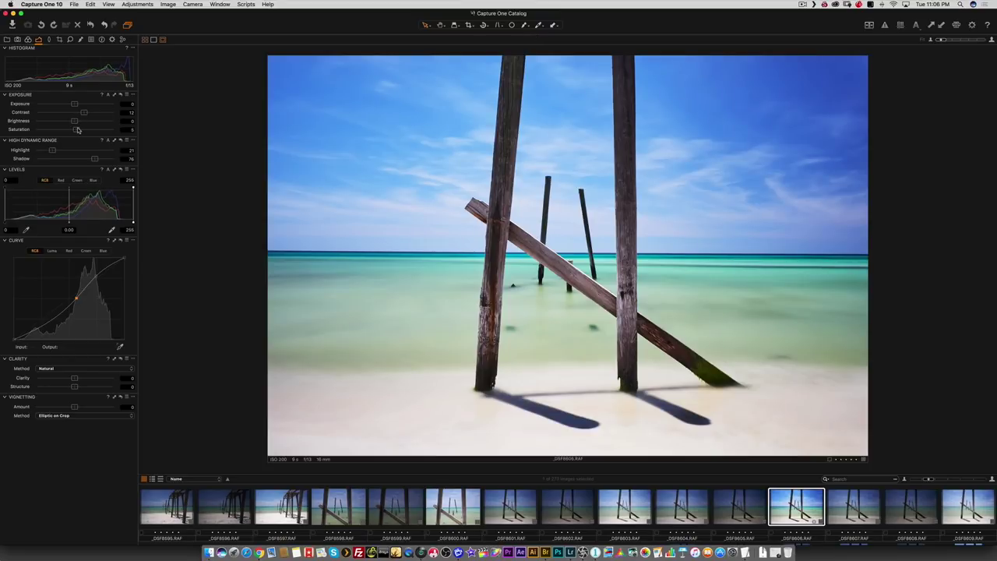
{"action": "left_click_drag", "start_coordinate": [78, 130], "coordinate": [79, 130]}
{"action": "left_click_drag", "start_coordinate": [76, 387], "coordinate": [81, 387]}
{"action": "left_click_drag", "start_coordinate": [52, 149], "coordinate": [67, 150]}
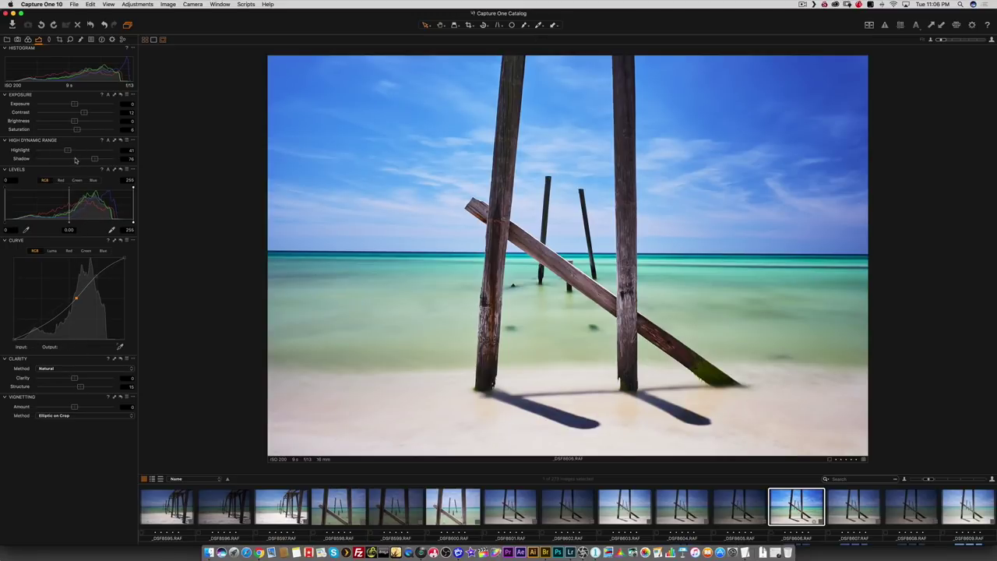
{"action": "left_click_drag", "start_coordinate": [96, 160], "coordinate": [99, 161]}
Warm the white balance to about 5805 K after trying values around 6060 K.
{"action": "left_click", "coordinate": [28, 40]}
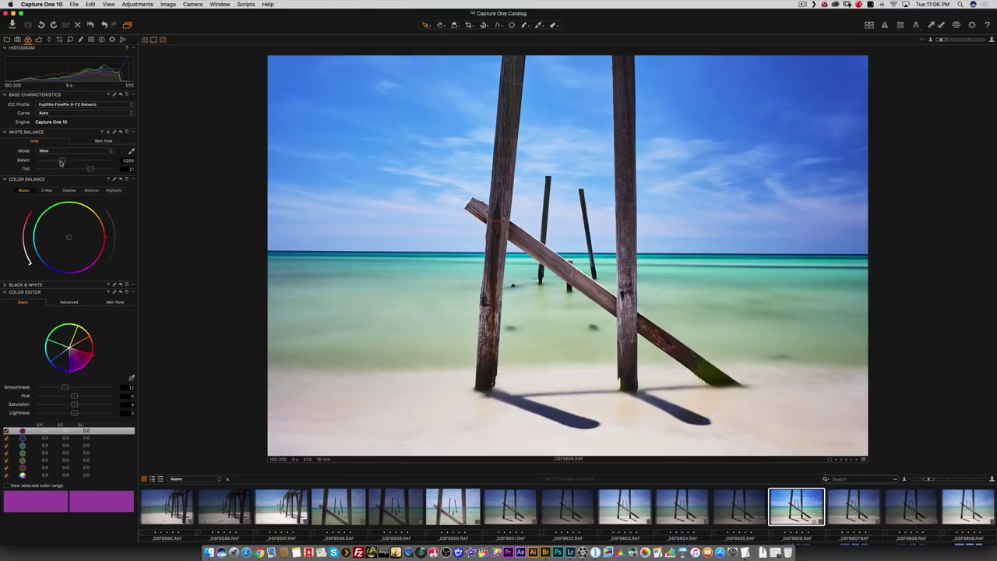
{"action": "left_click_drag", "start_coordinate": [62, 161], "coordinate": [64, 161]}
{"action": "left_click_drag", "start_coordinate": [65, 161], "coordinate": [64, 163]}
{"action": "double_click", "coordinate": [66, 161]}
{"action": "left_click_drag", "start_coordinate": [63, 162], "coordinate": [64, 163]}
{"action": "left_click_drag", "start_coordinate": [66, 164], "coordinate": [67, 164]}
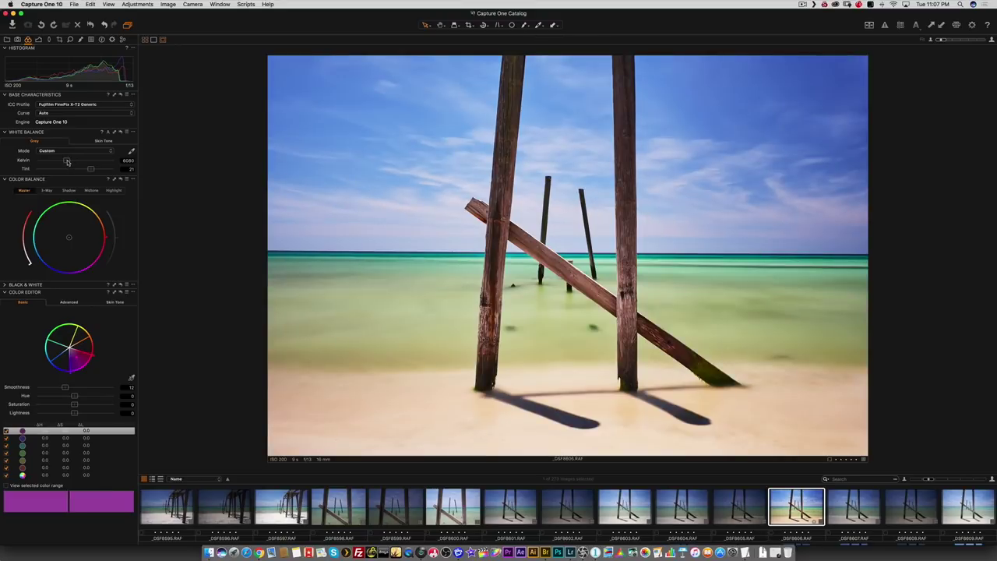
{"action": "left_click_drag", "start_coordinate": [67, 162], "coordinate": [66, 163]}
{"action": "left_click_drag", "start_coordinate": [67, 163], "coordinate": [65, 165]}
{"action": "left_click", "coordinate": [48, 39]}
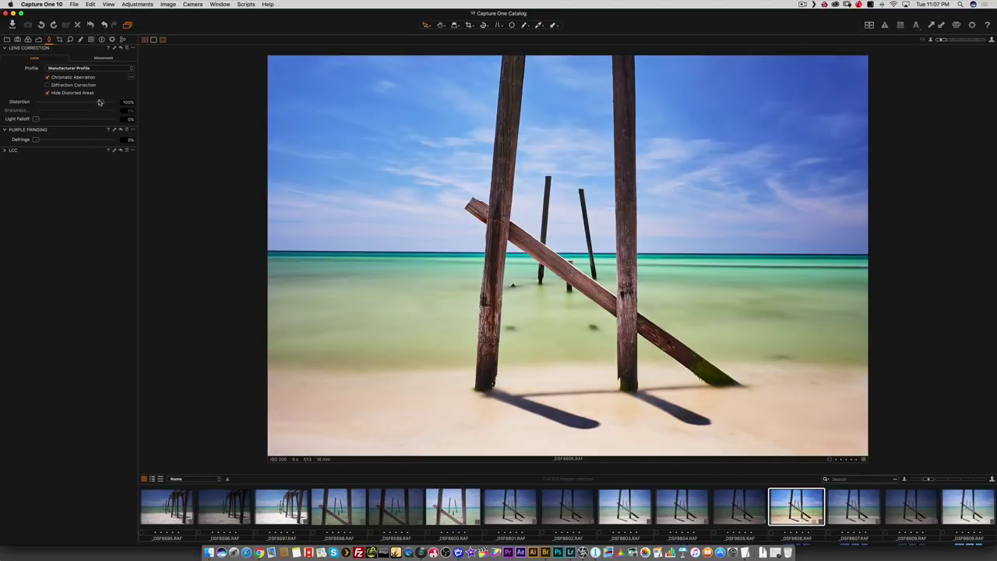
Compare Capture One's distortion correction at 0% and 100%, settle on about 77%, then switch to Lightroom.
{"action": "left_click_drag", "start_coordinate": [100, 102], "coordinate": [15, 99]}
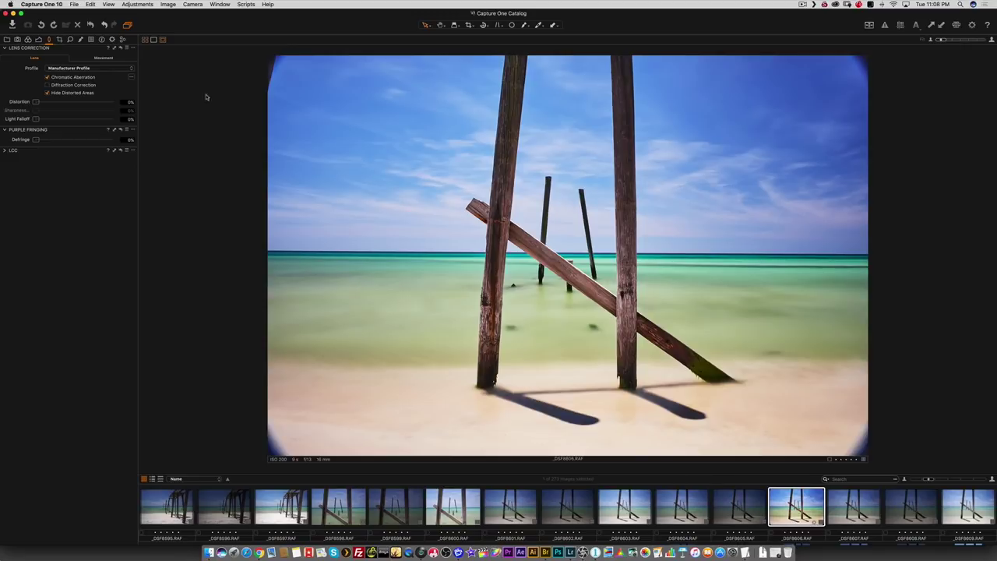
{"action": "left_click", "coordinate": [37, 102]}
{"action": "left_click_drag", "start_coordinate": [37, 102], "coordinate": [109, 102]}
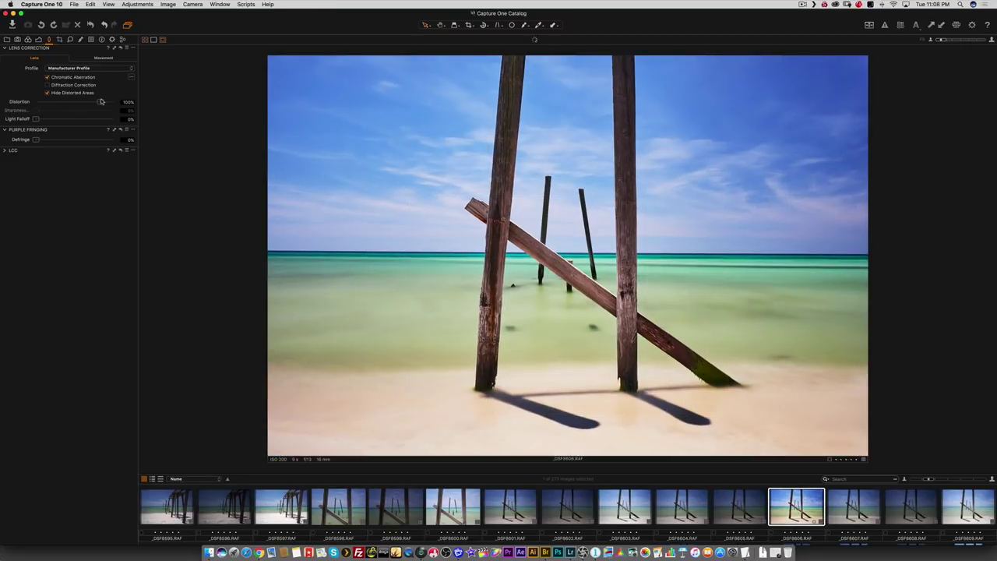
{"action": "left_click_drag", "start_coordinate": [99, 104], "coordinate": [85, 102]}
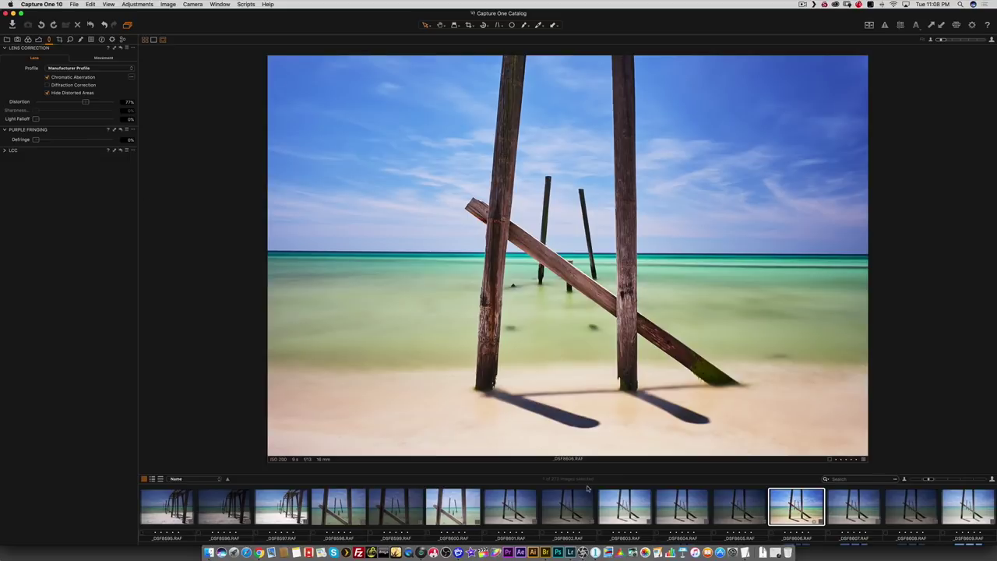
{"action": "left_click", "coordinate": [571, 553]}
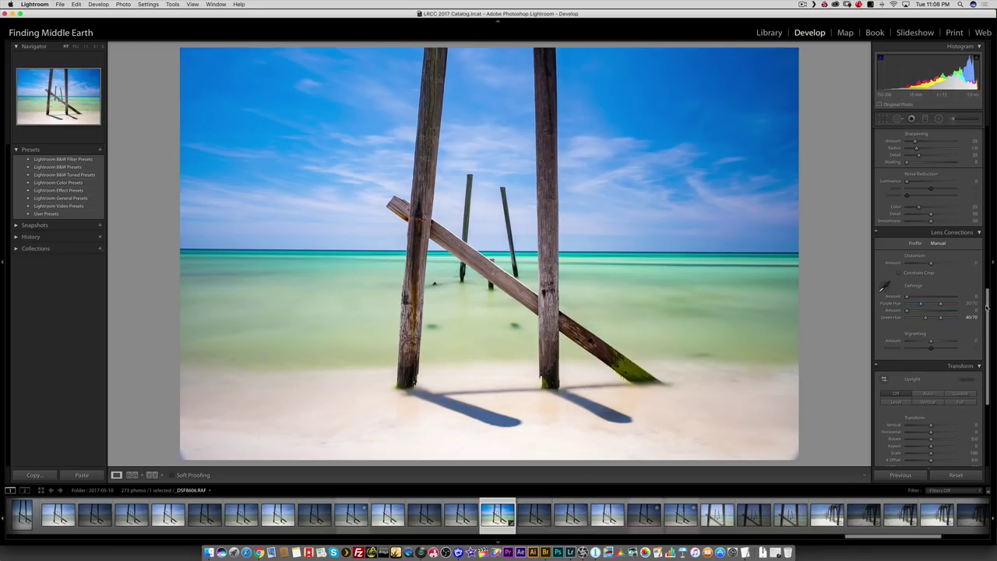
Enable Lens Corrections profile corrections with the Phase One profile, toggling it off and on to compare.
{"action": "left_click_drag", "start_coordinate": [987, 306], "coordinate": [993, 260]}
{"action": "scroll", "coordinate": [929, 252], "scroll_direction": "down", "scroll_amount": 5}
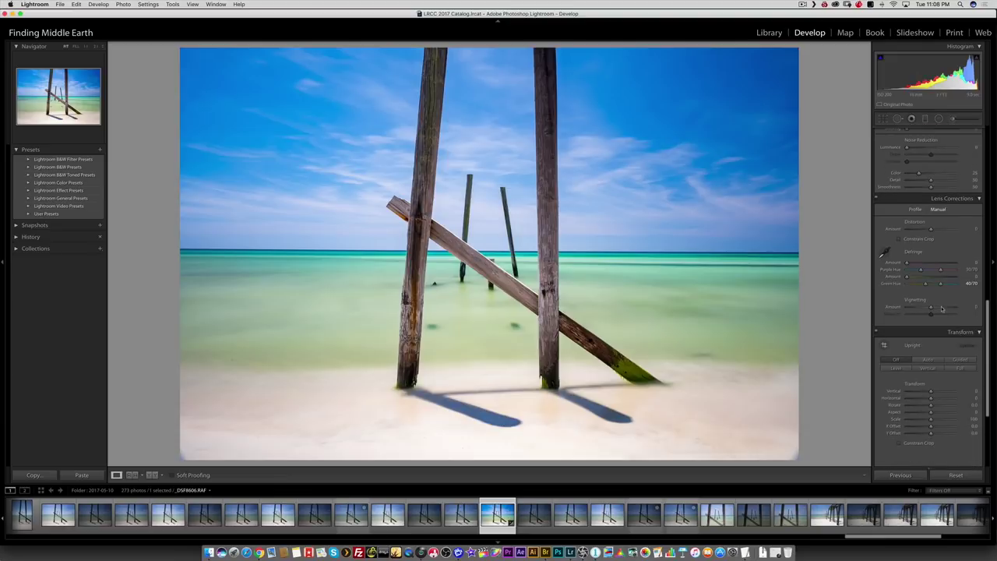
{"action": "left_click", "coordinate": [916, 209]}
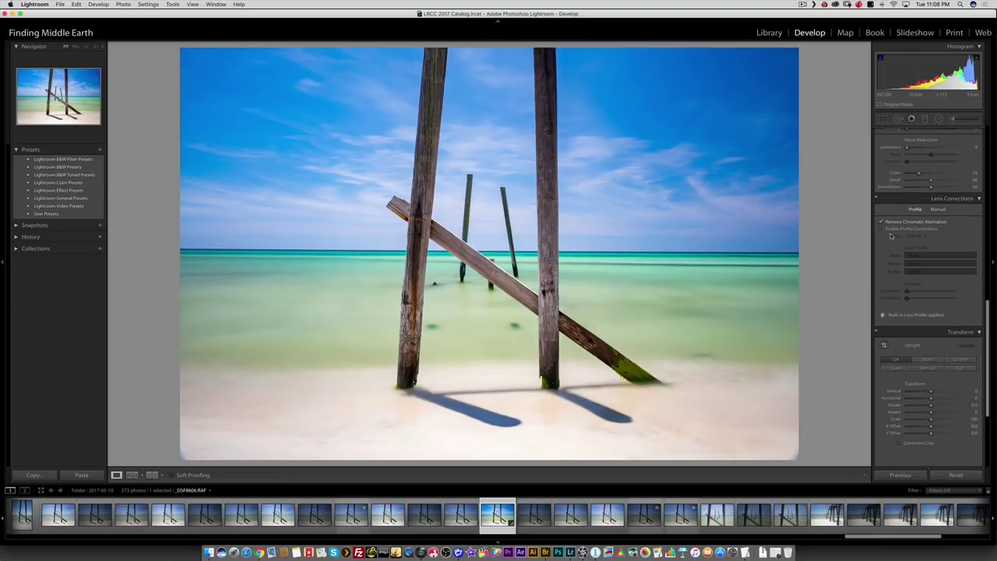
{"action": "left_click", "coordinate": [881, 230]}
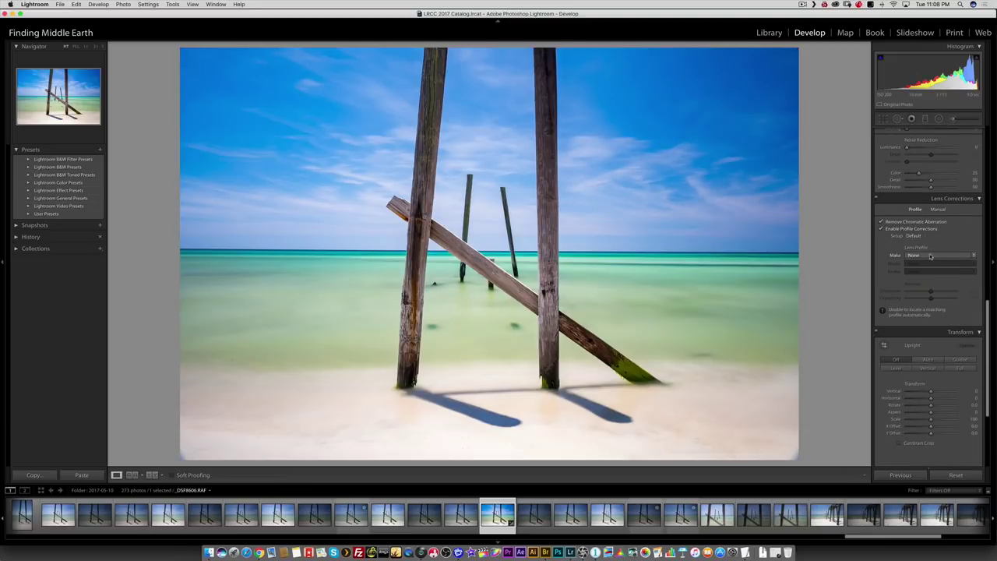
{"action": "left_click", "coordinate": [931, 254]}
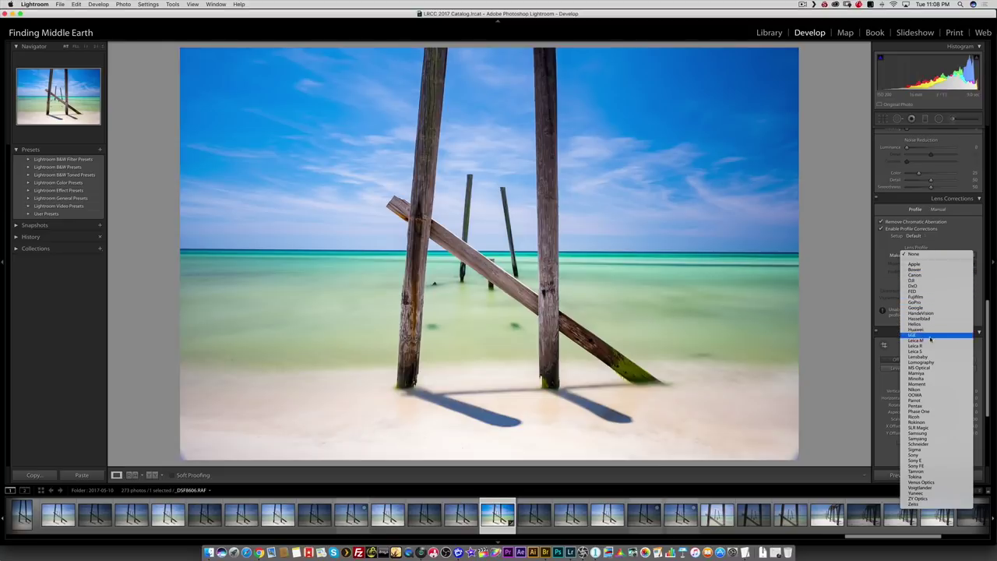
{"action": "left_click", "coordinate": [929, 413]}
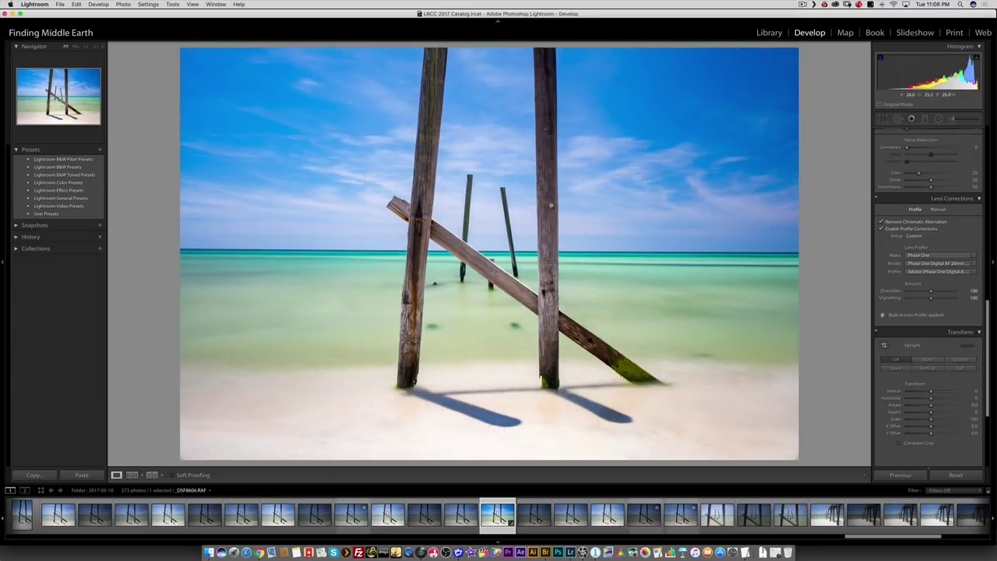
{"action": "left_click", "coordinate": [881, 229]}
{"action": "left_click", "coordinate": [881, 230]}
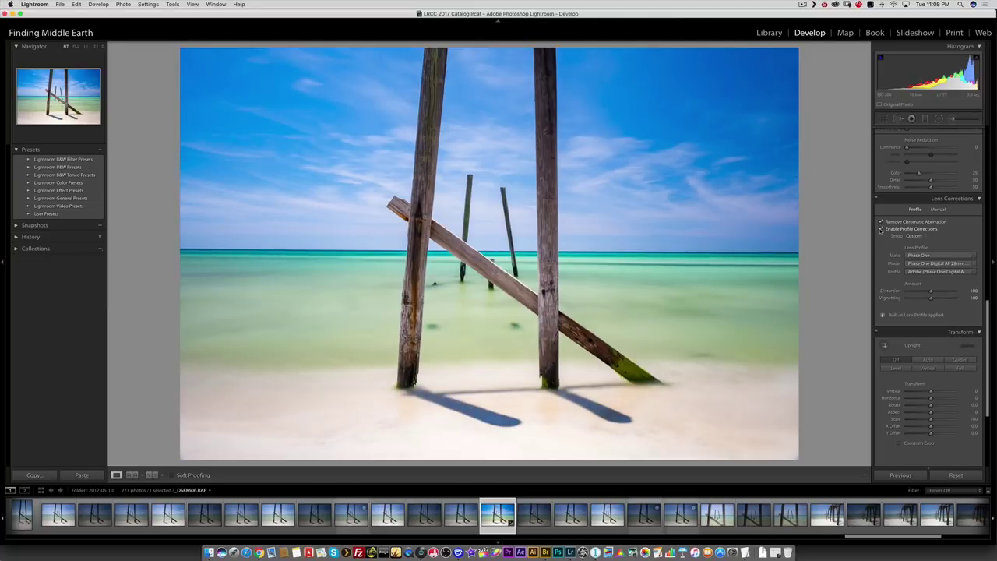
{"action": "left_click", "coordinate": [881, 229]}
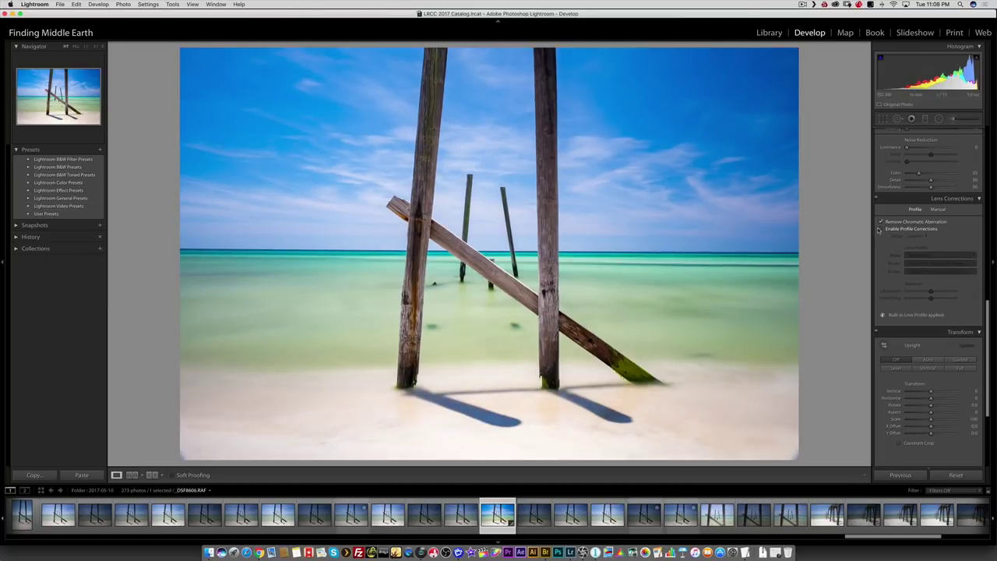
{"action": "left_click", "coordinate": [881, 229]}
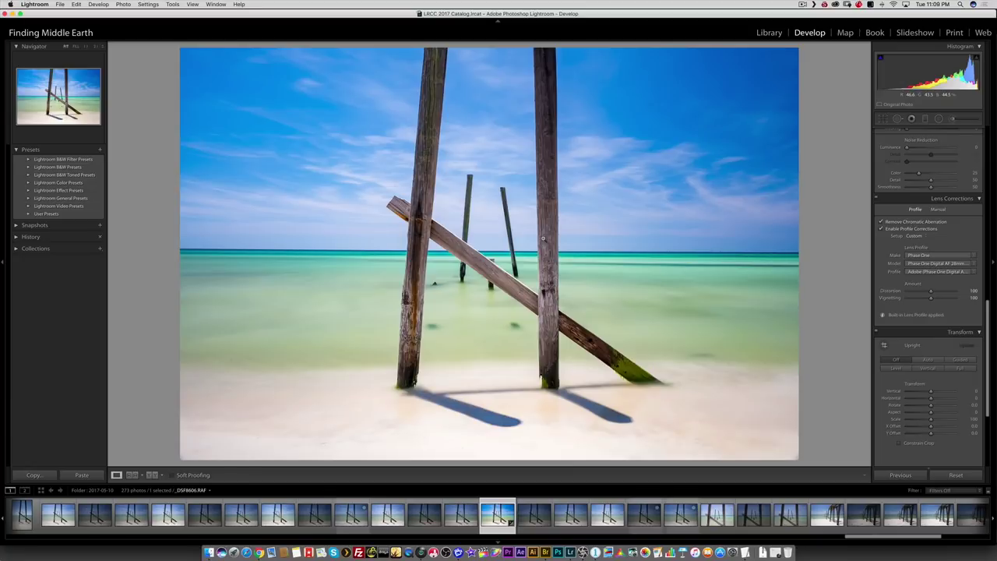
Try the GoPro HERO5 Black profile, leave profile corrections off, and bring Capture One forward.
{"action": "left_click", "coordinate": [928, 255]}
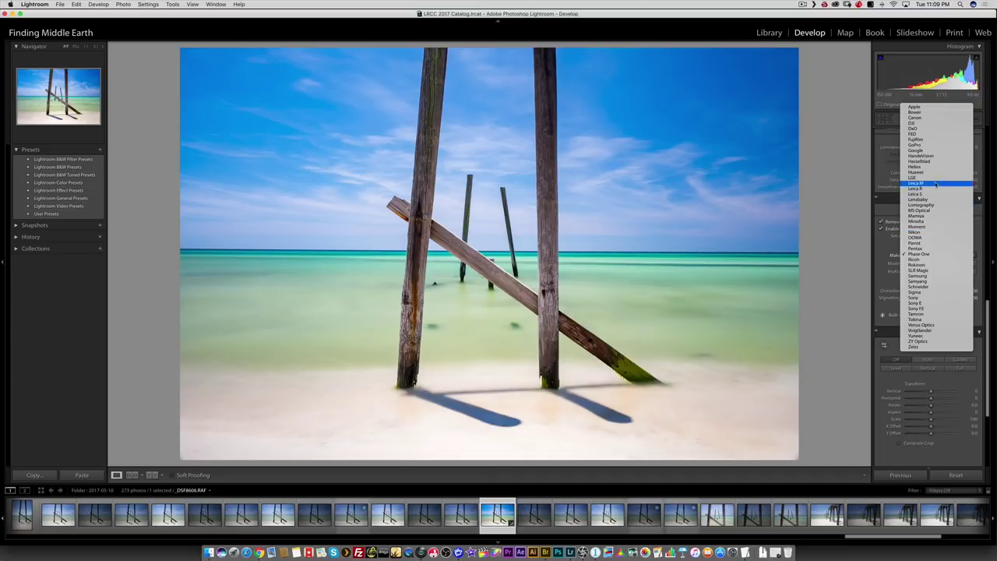
{"action": "left_click", "coordinate": [937, 146]}
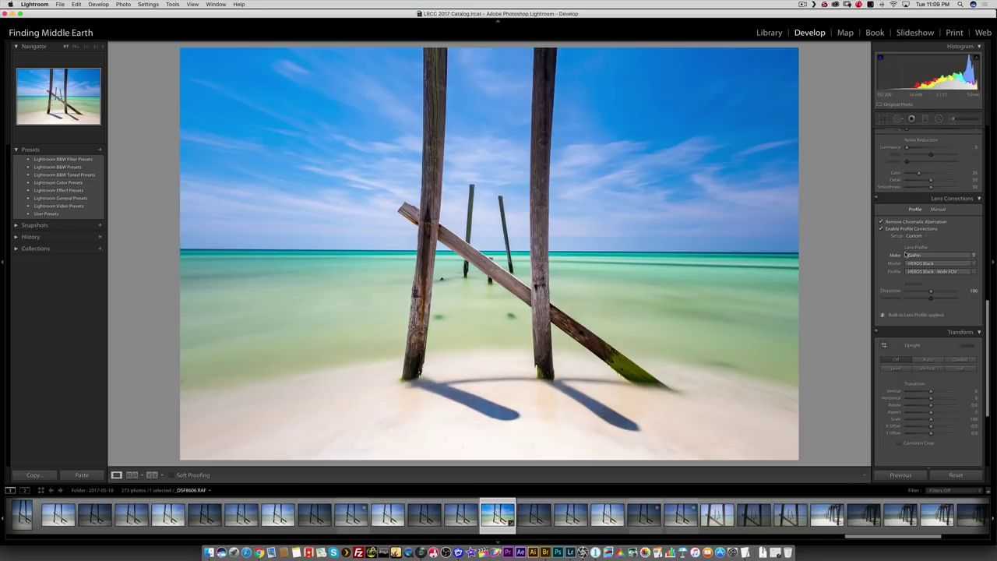
{"action": "left_click", "coordinate": [881, 229]}
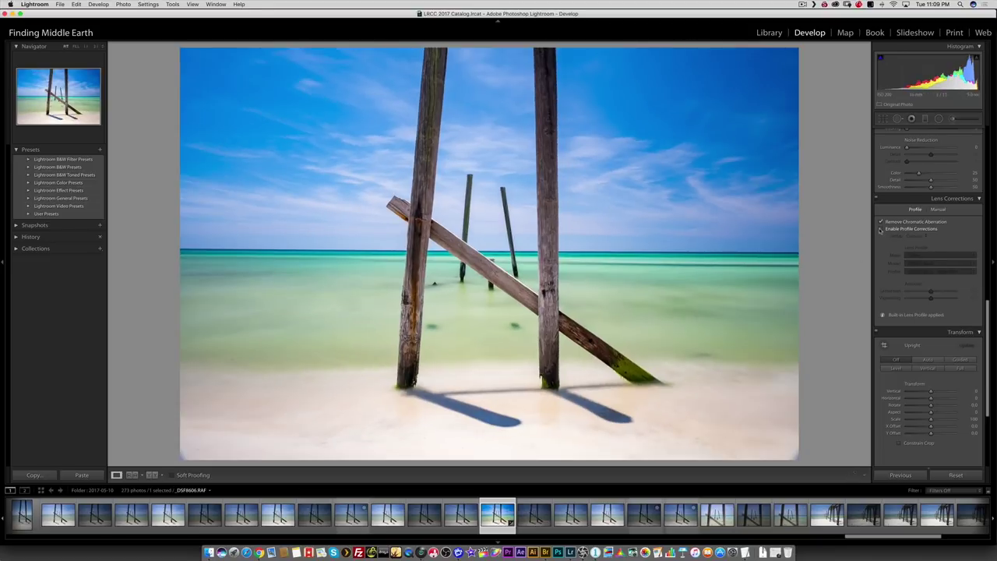
{"action": "left_click", "coordinate": [882, 230]}
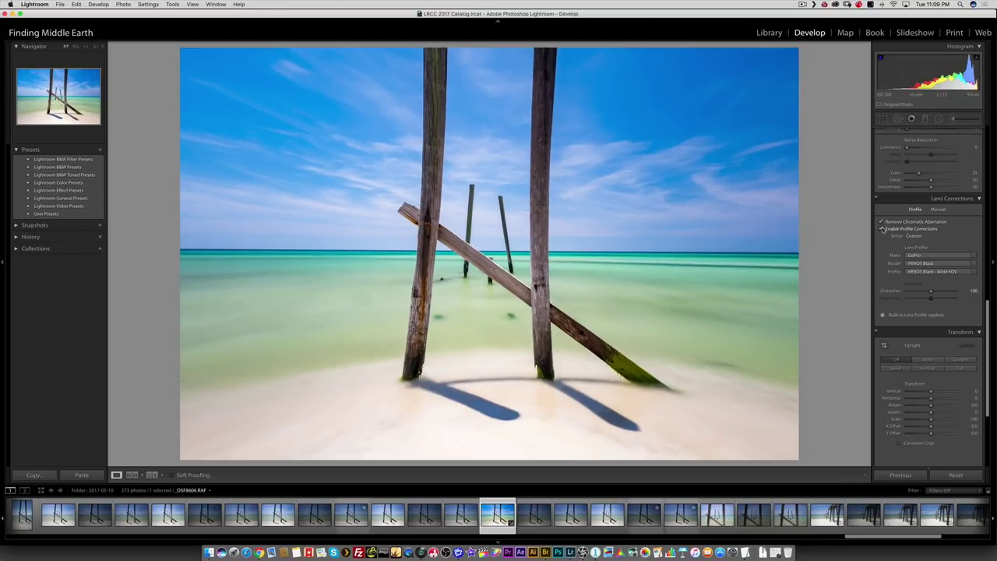
{"action": "left_click", "coordinate": [881, 230]}
{"action": "left_click", "coordinate": [881, 230]}
{"action": "left_click", "coordinate": [883, 230]}
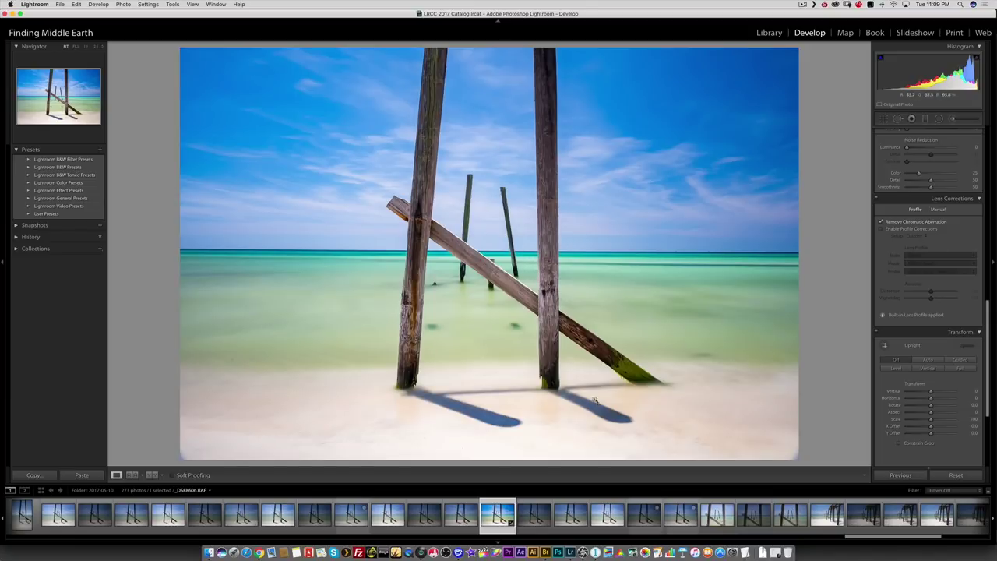
{"action": "left_click", "coordinate": [582, 551]}
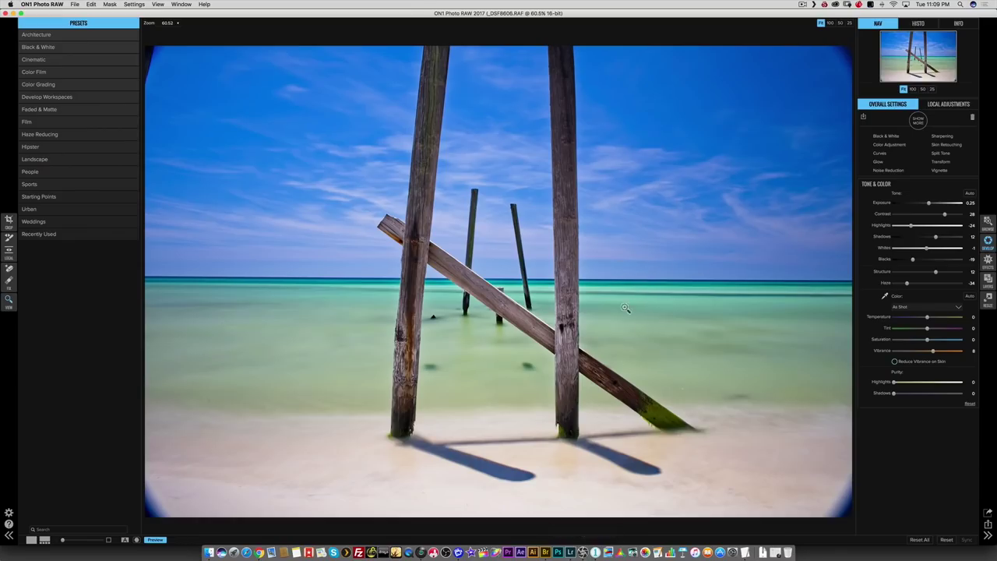
{"action": "left_click", "coordinate": [595, 551]}
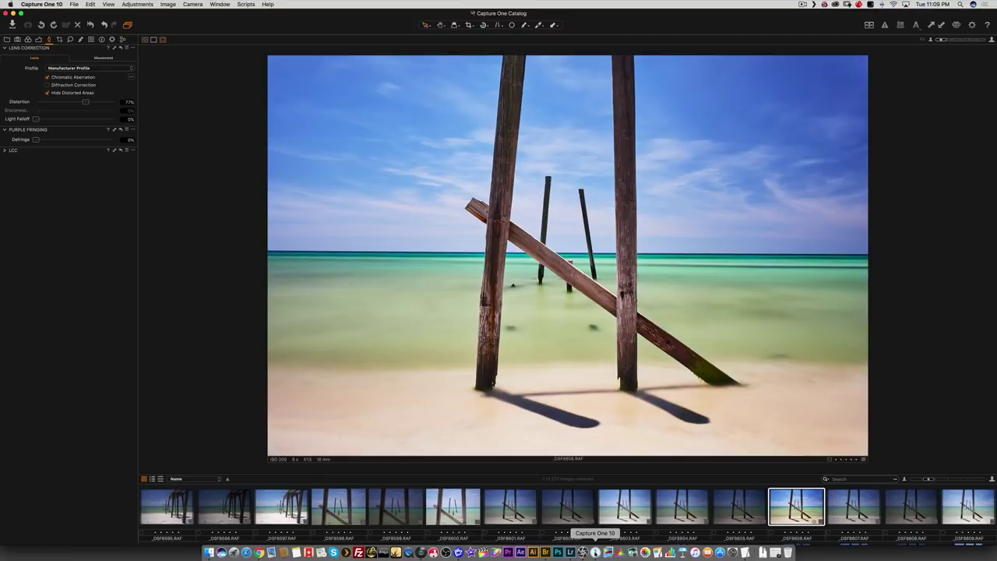